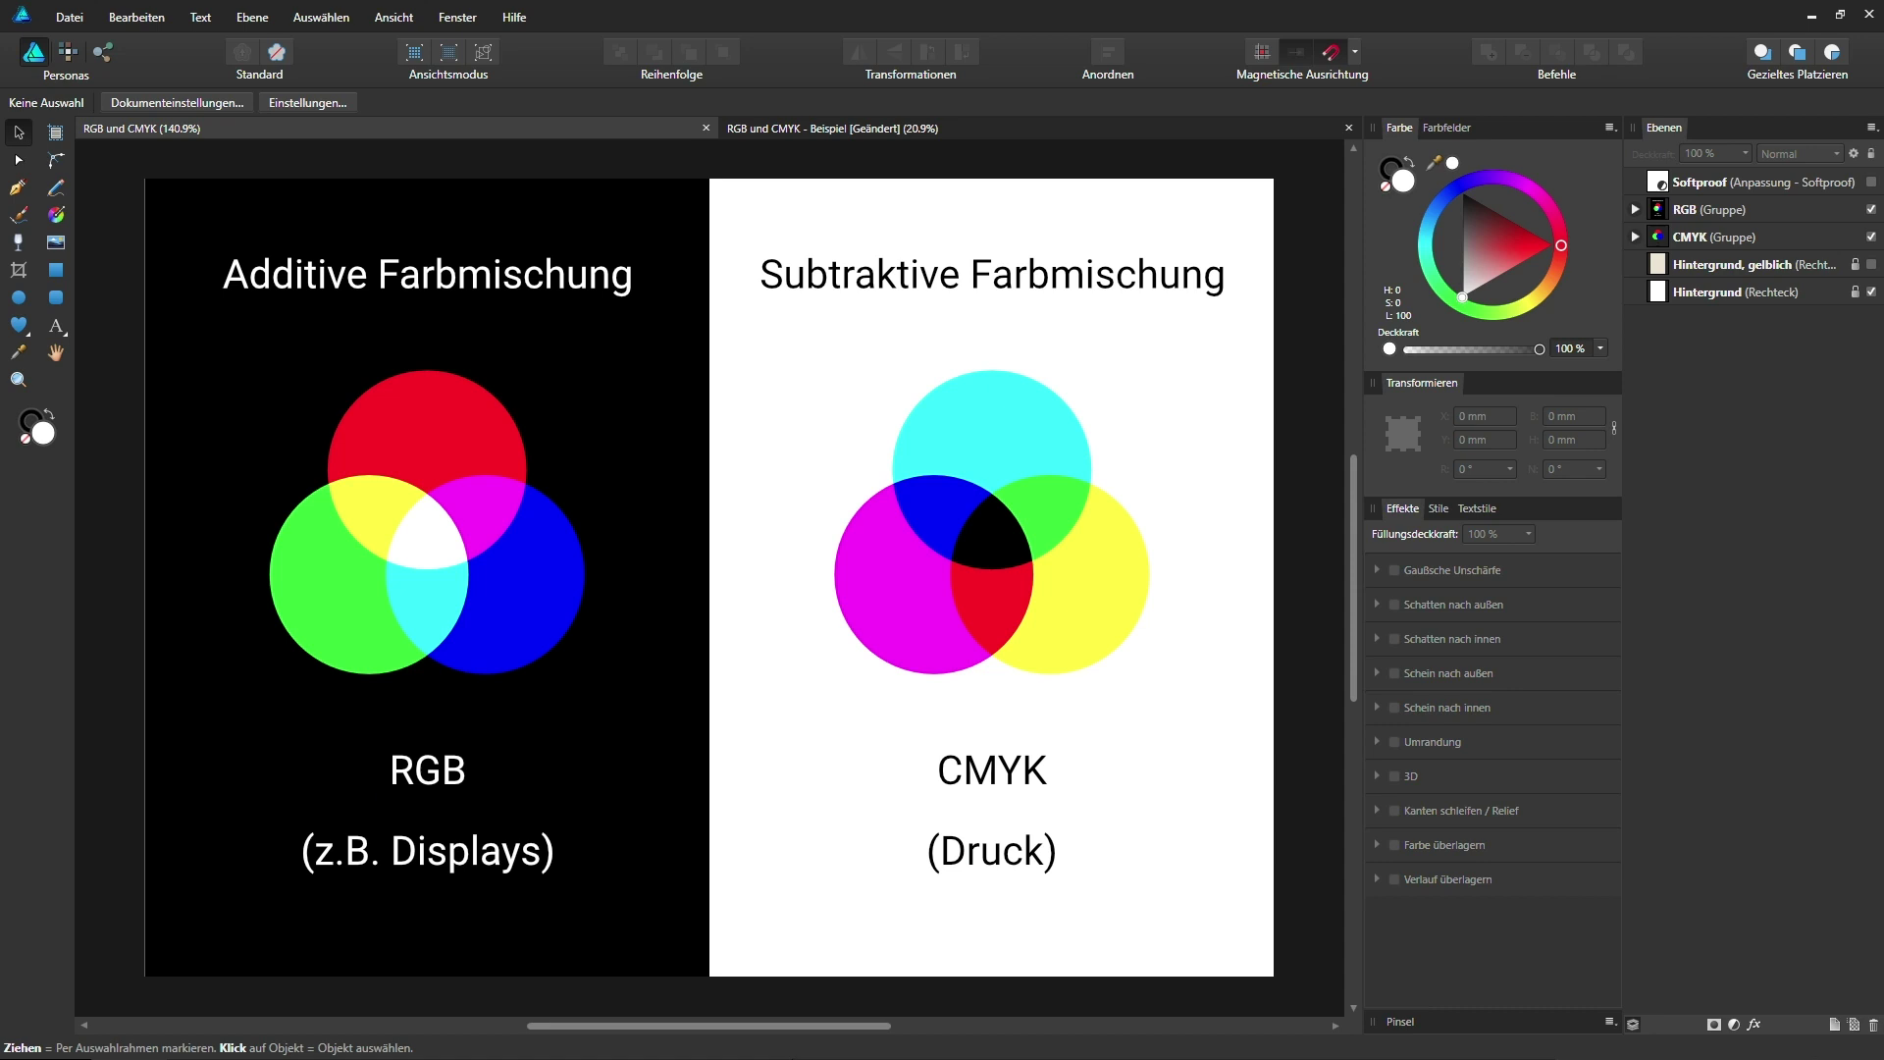
# - Start a new document and review its colour formats and profiles, keeping RGB/8
pyautogui.click(68, 18)
pyautogui.click(63, 61)
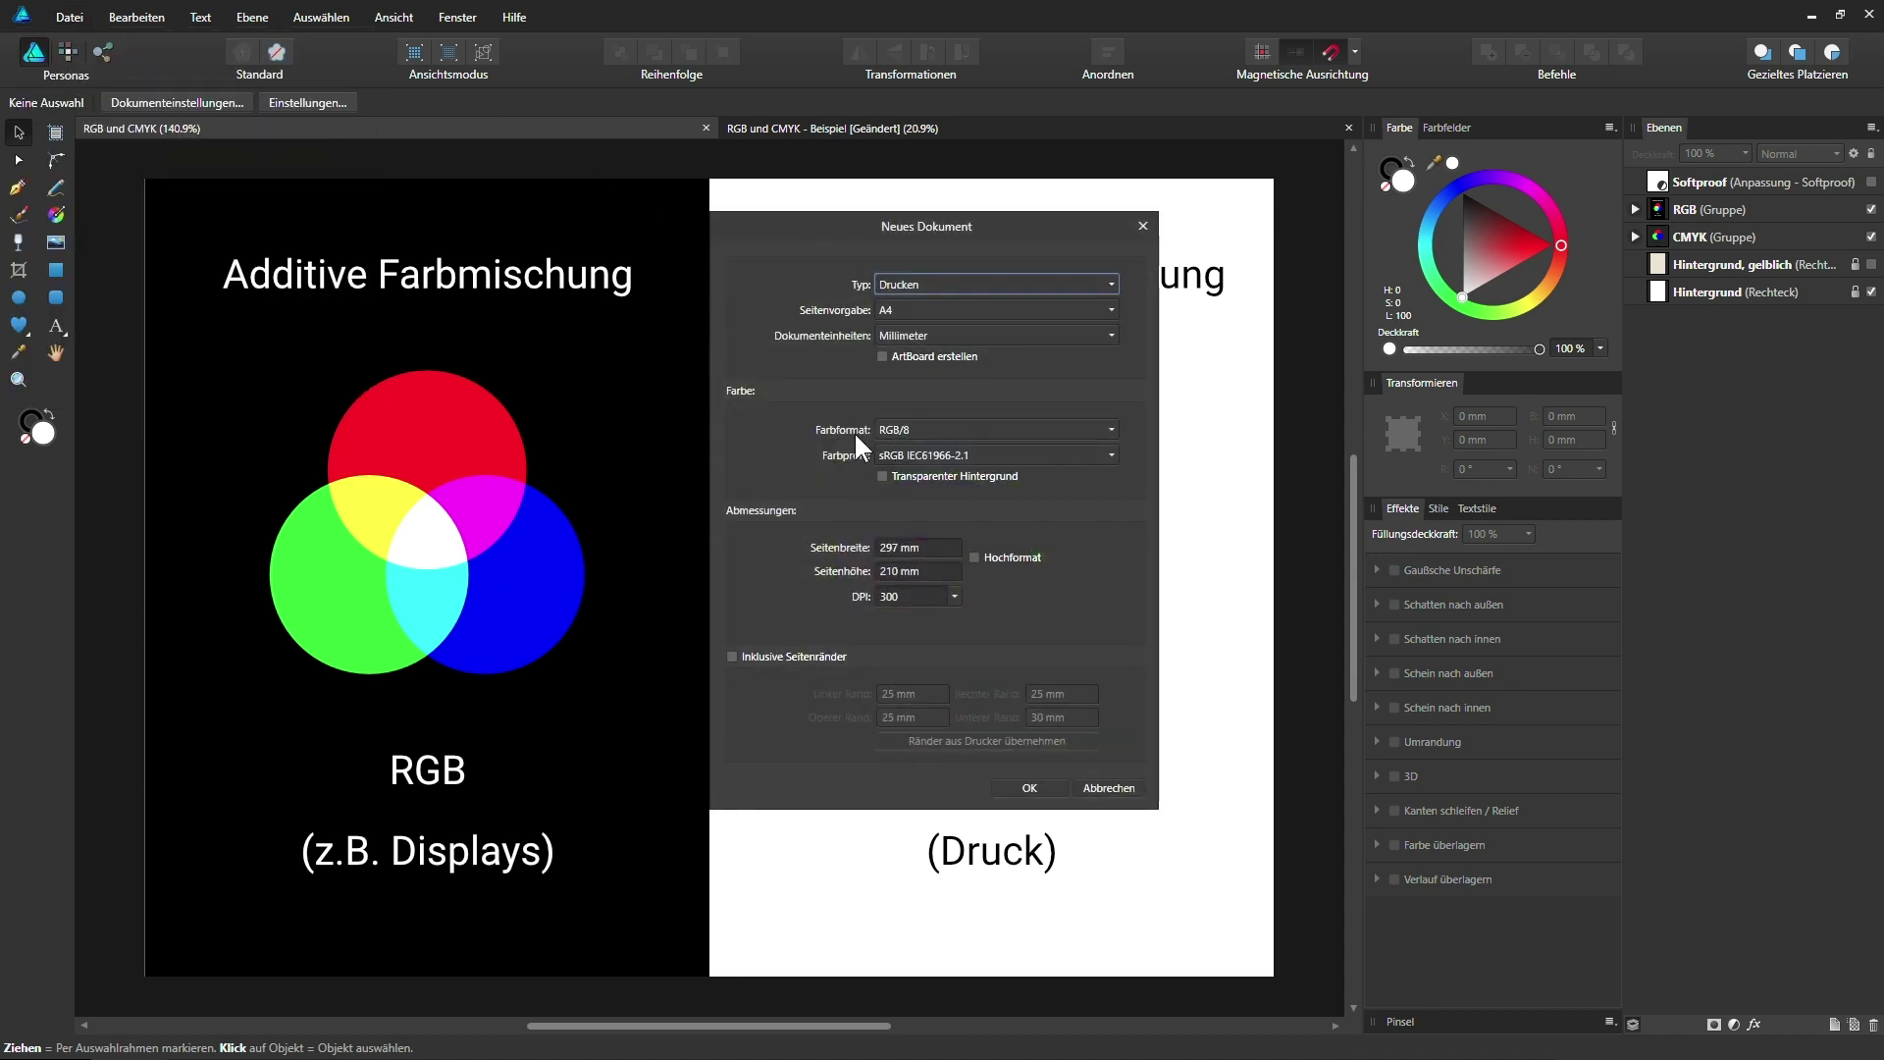
pyautogui.click(915, 429)
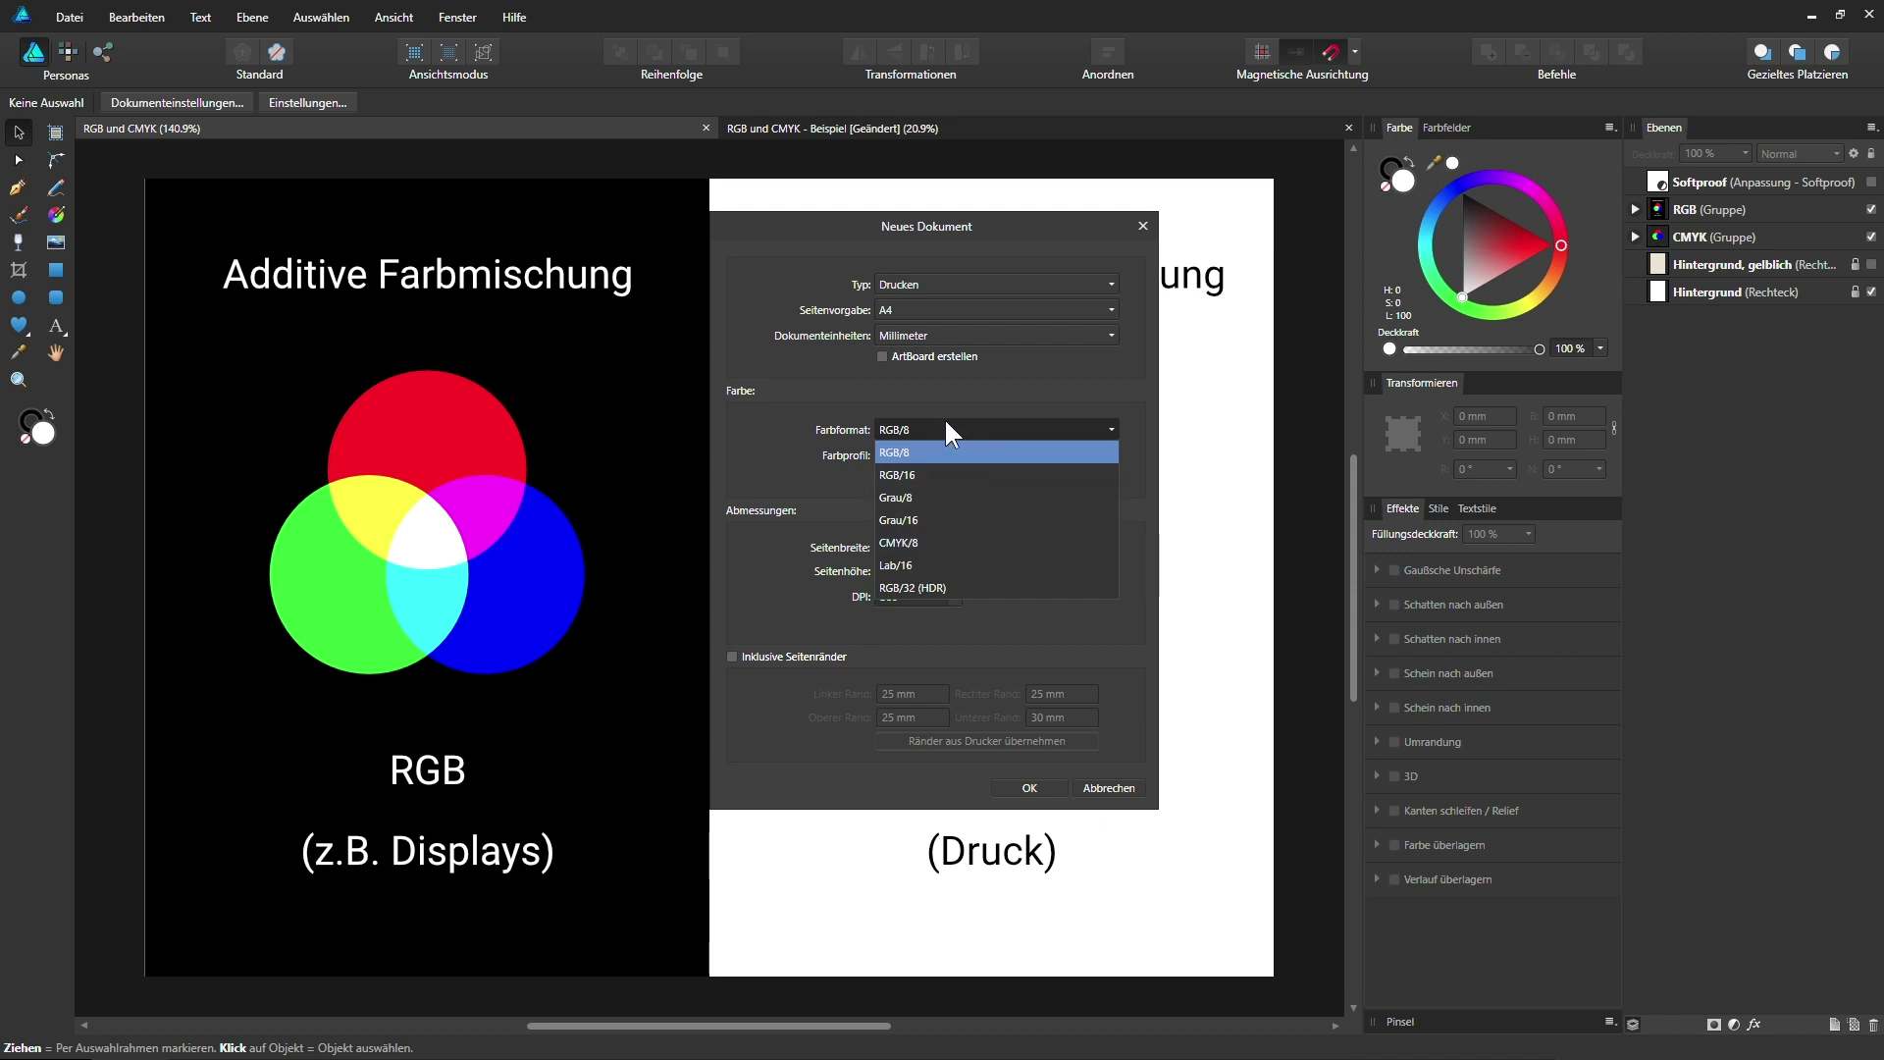
pyautogui.click(894, 453)
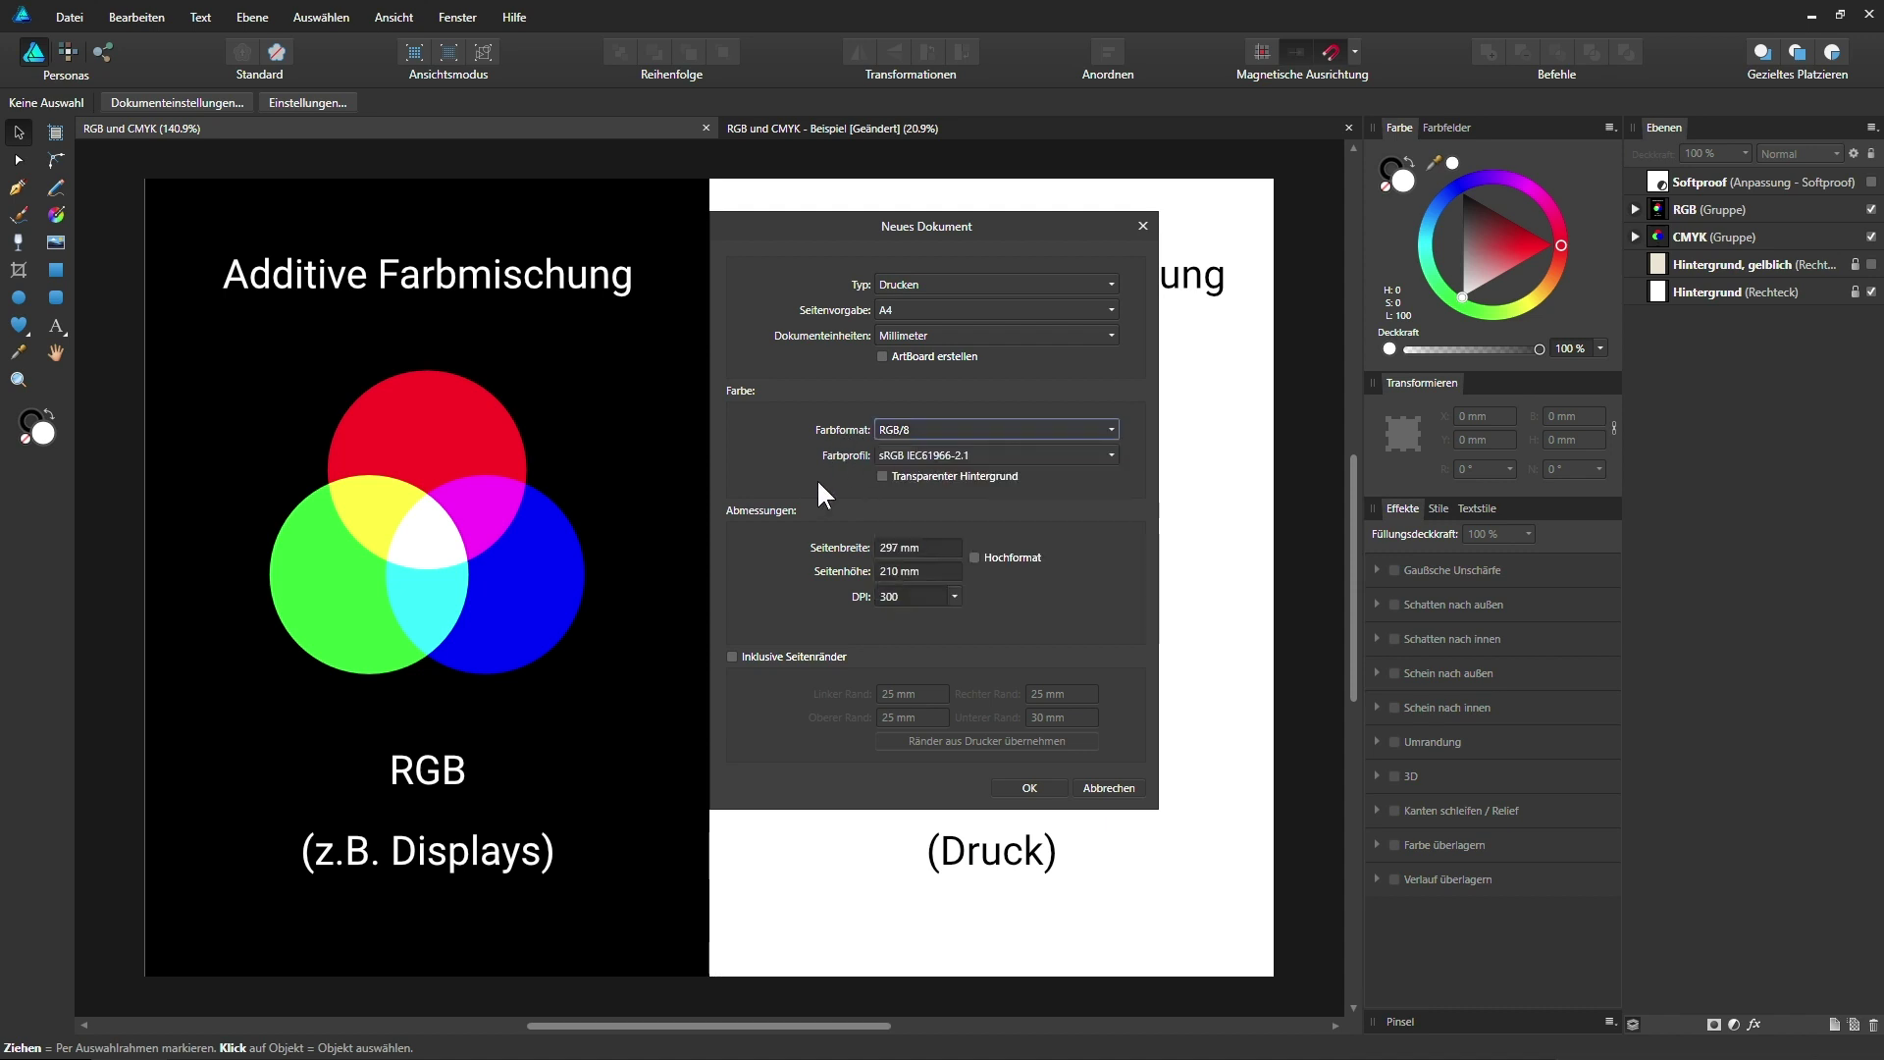
pyautogui.click(946, 461)
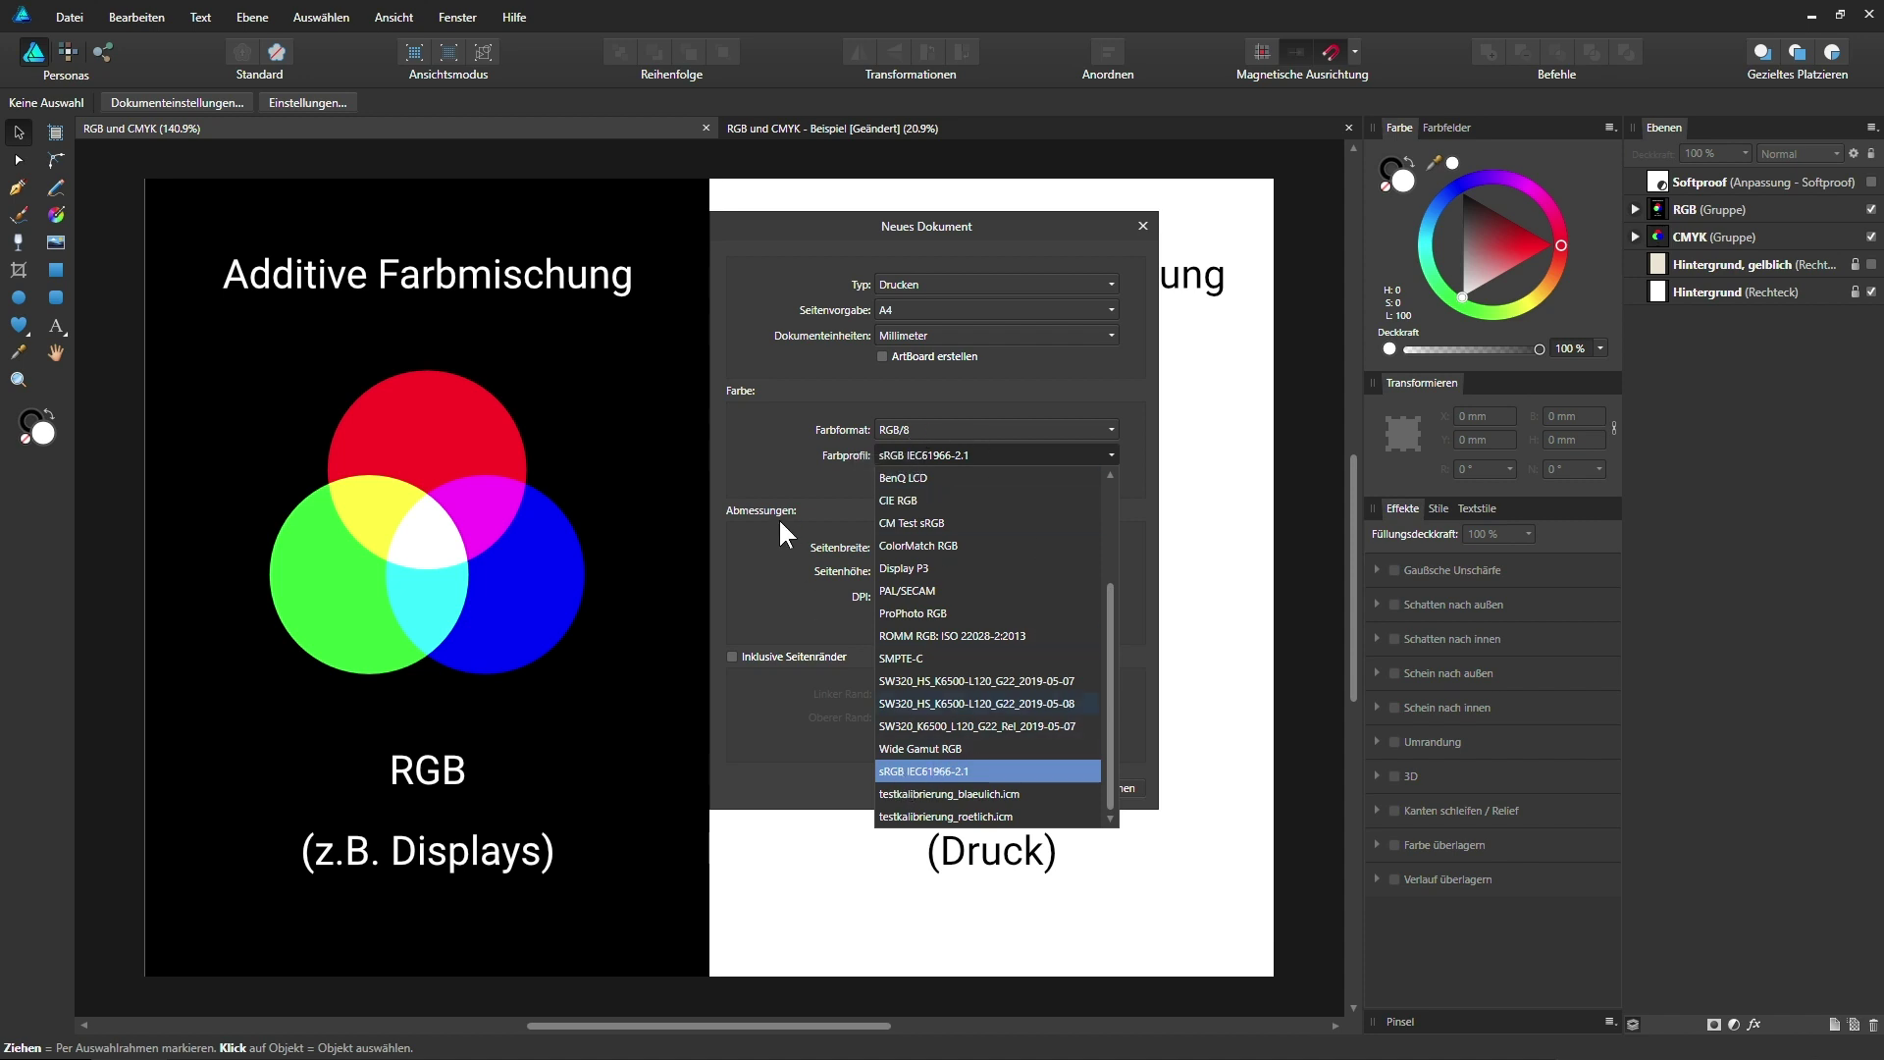
pyautogui.click(773, 461)
# - Switch the new document to CMYK/8 with Euroscale Coated v2, then cancel it
pyautogui.click(908, 430)
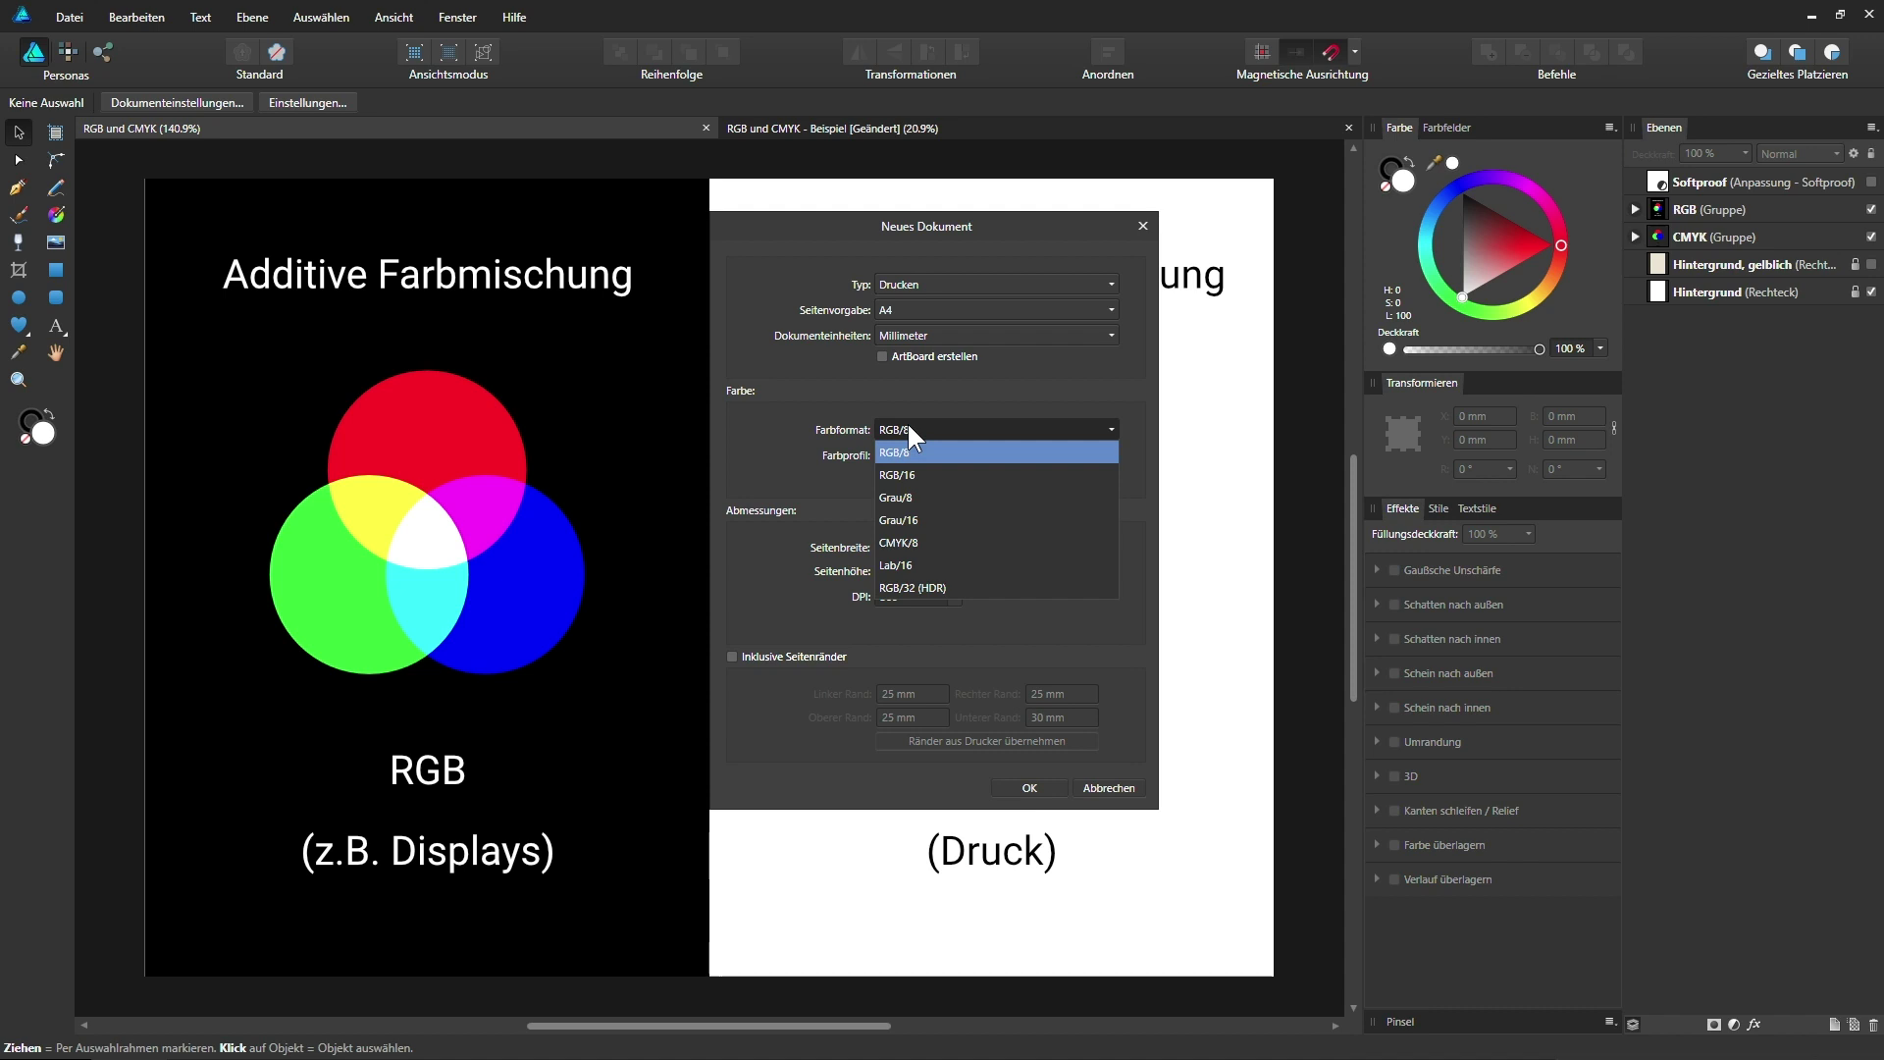
pyautogui.click(901, 541)
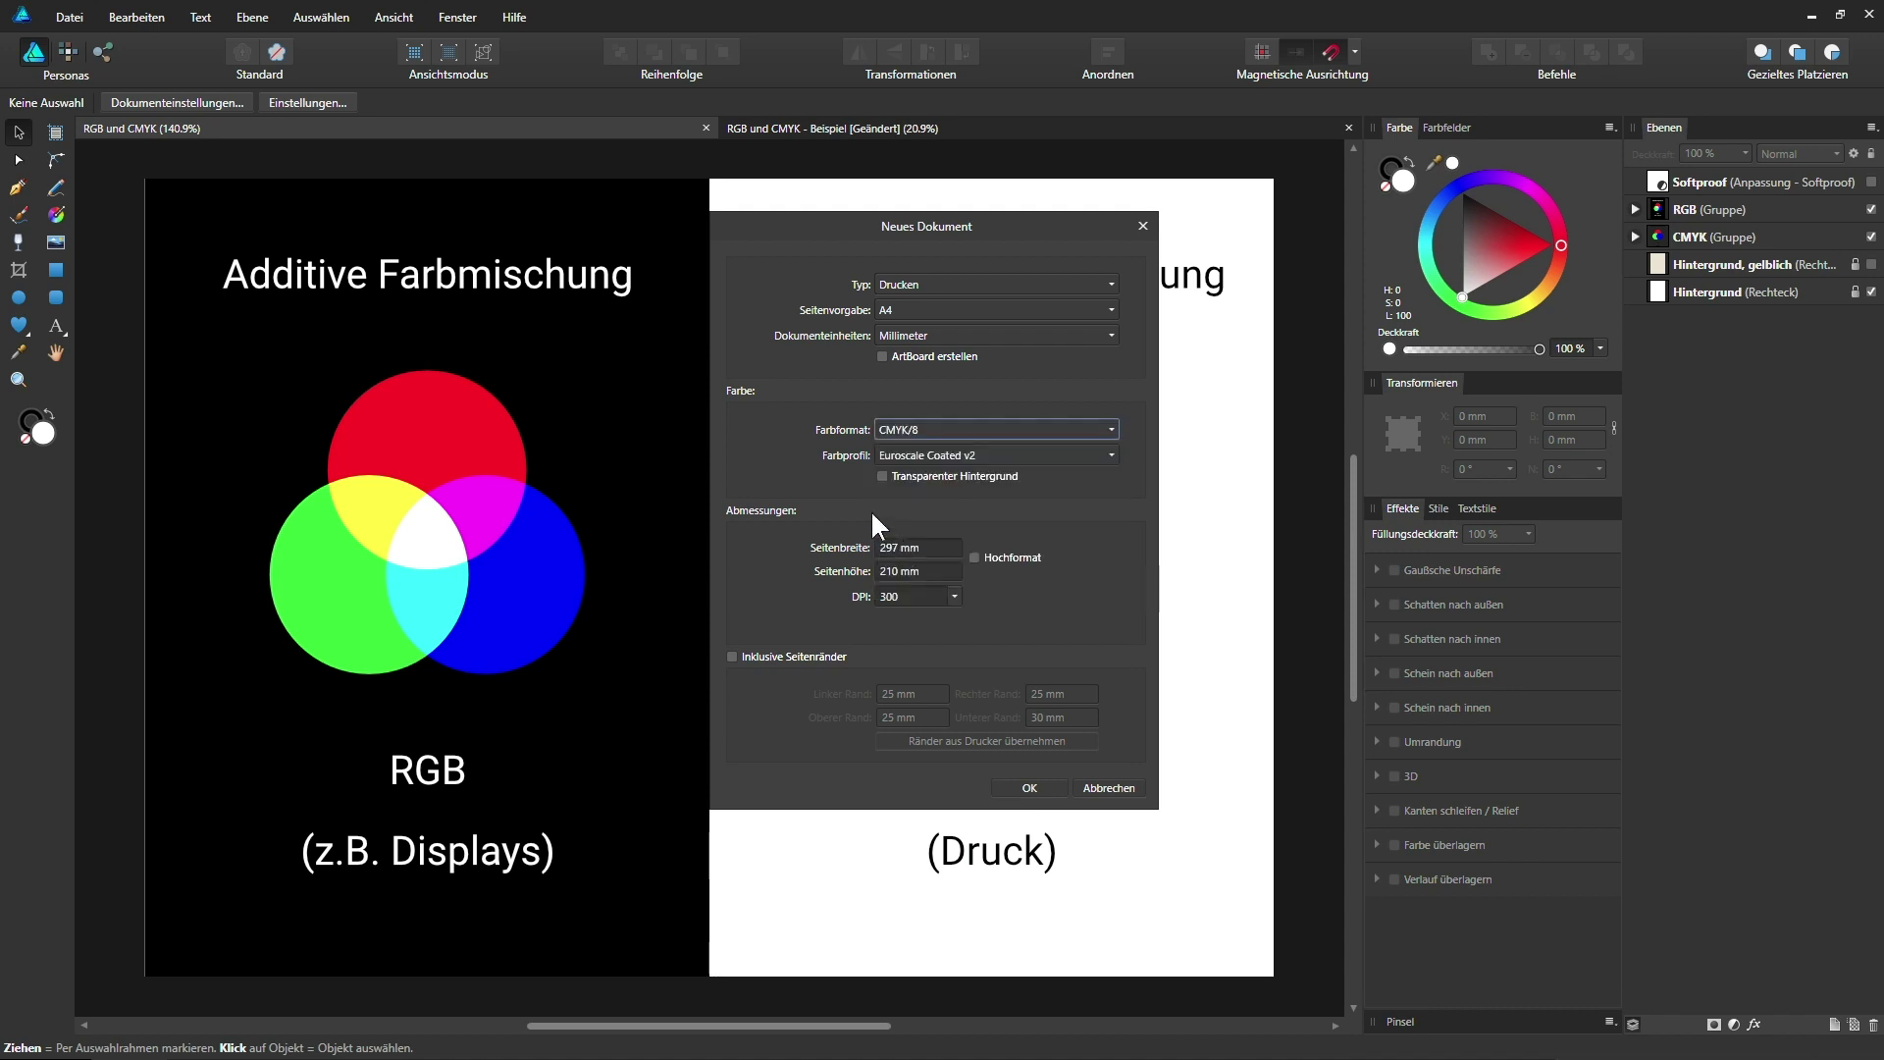
pyautogui.click(917, 449)
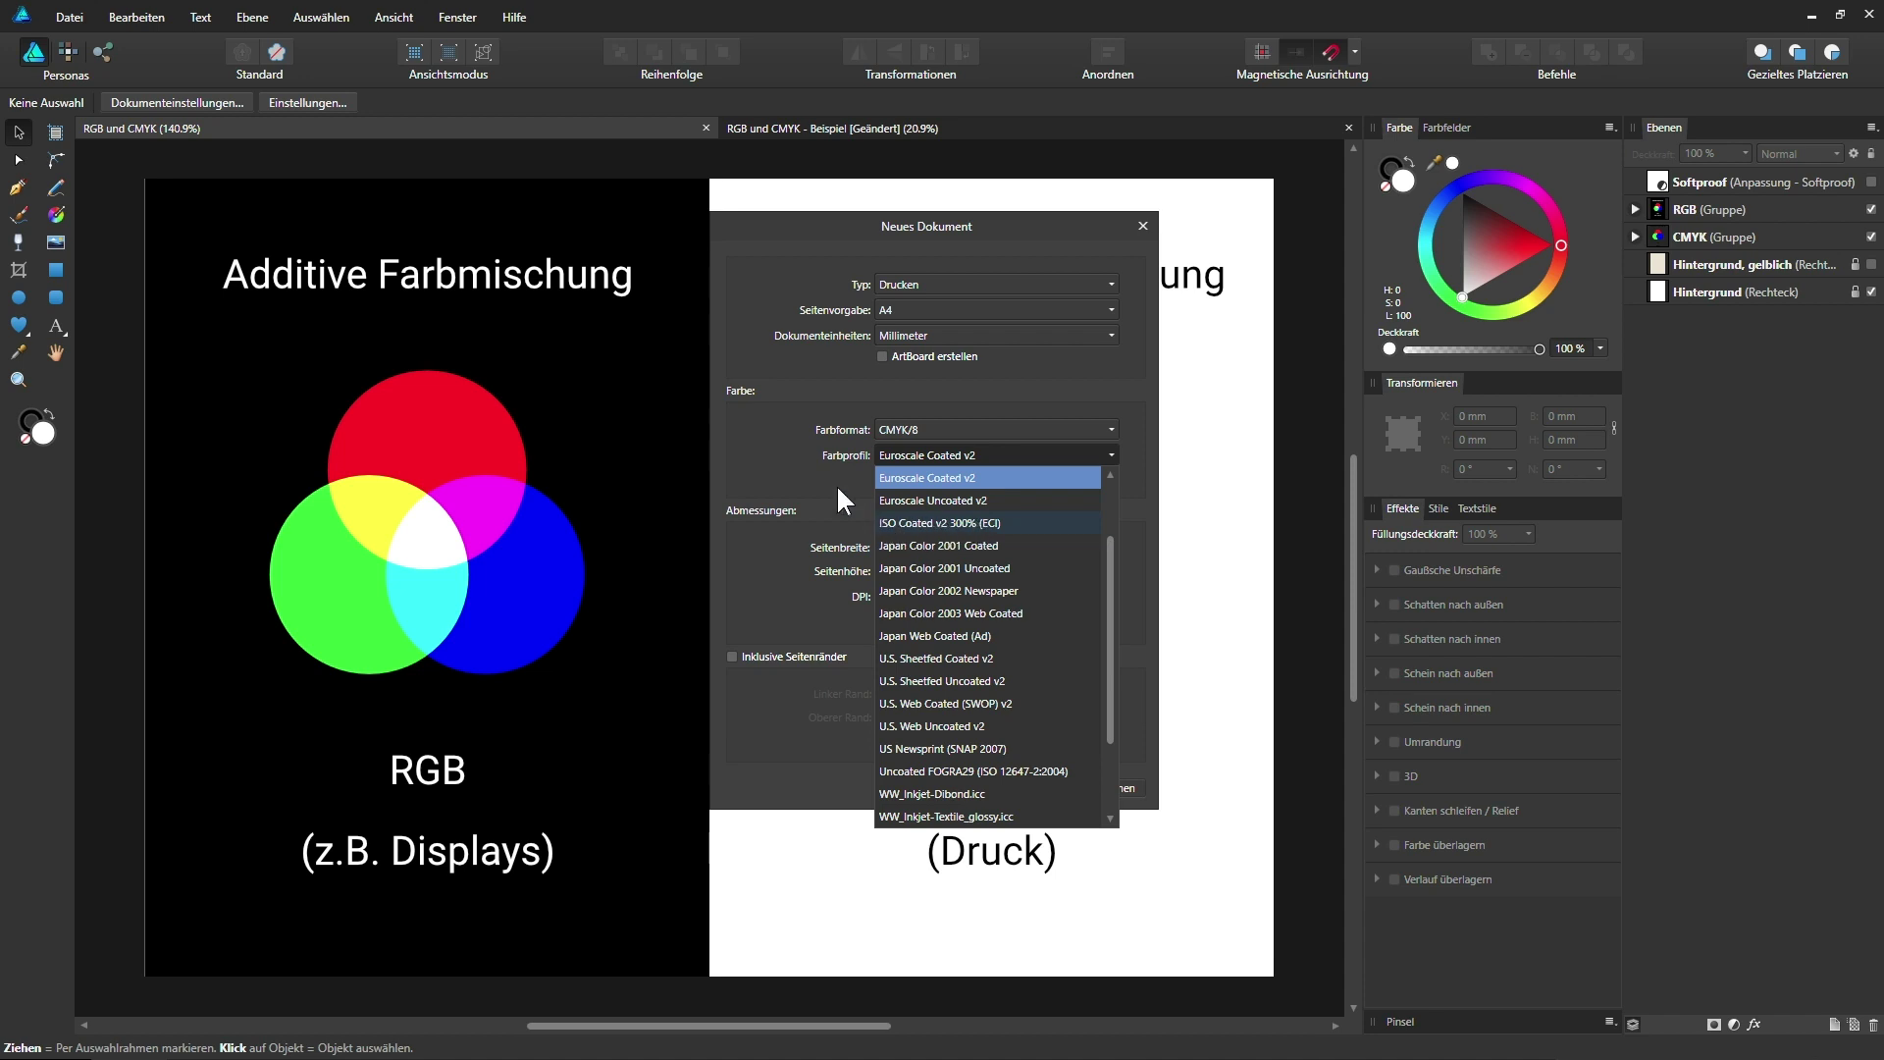
pyautogui.click(811, 471)
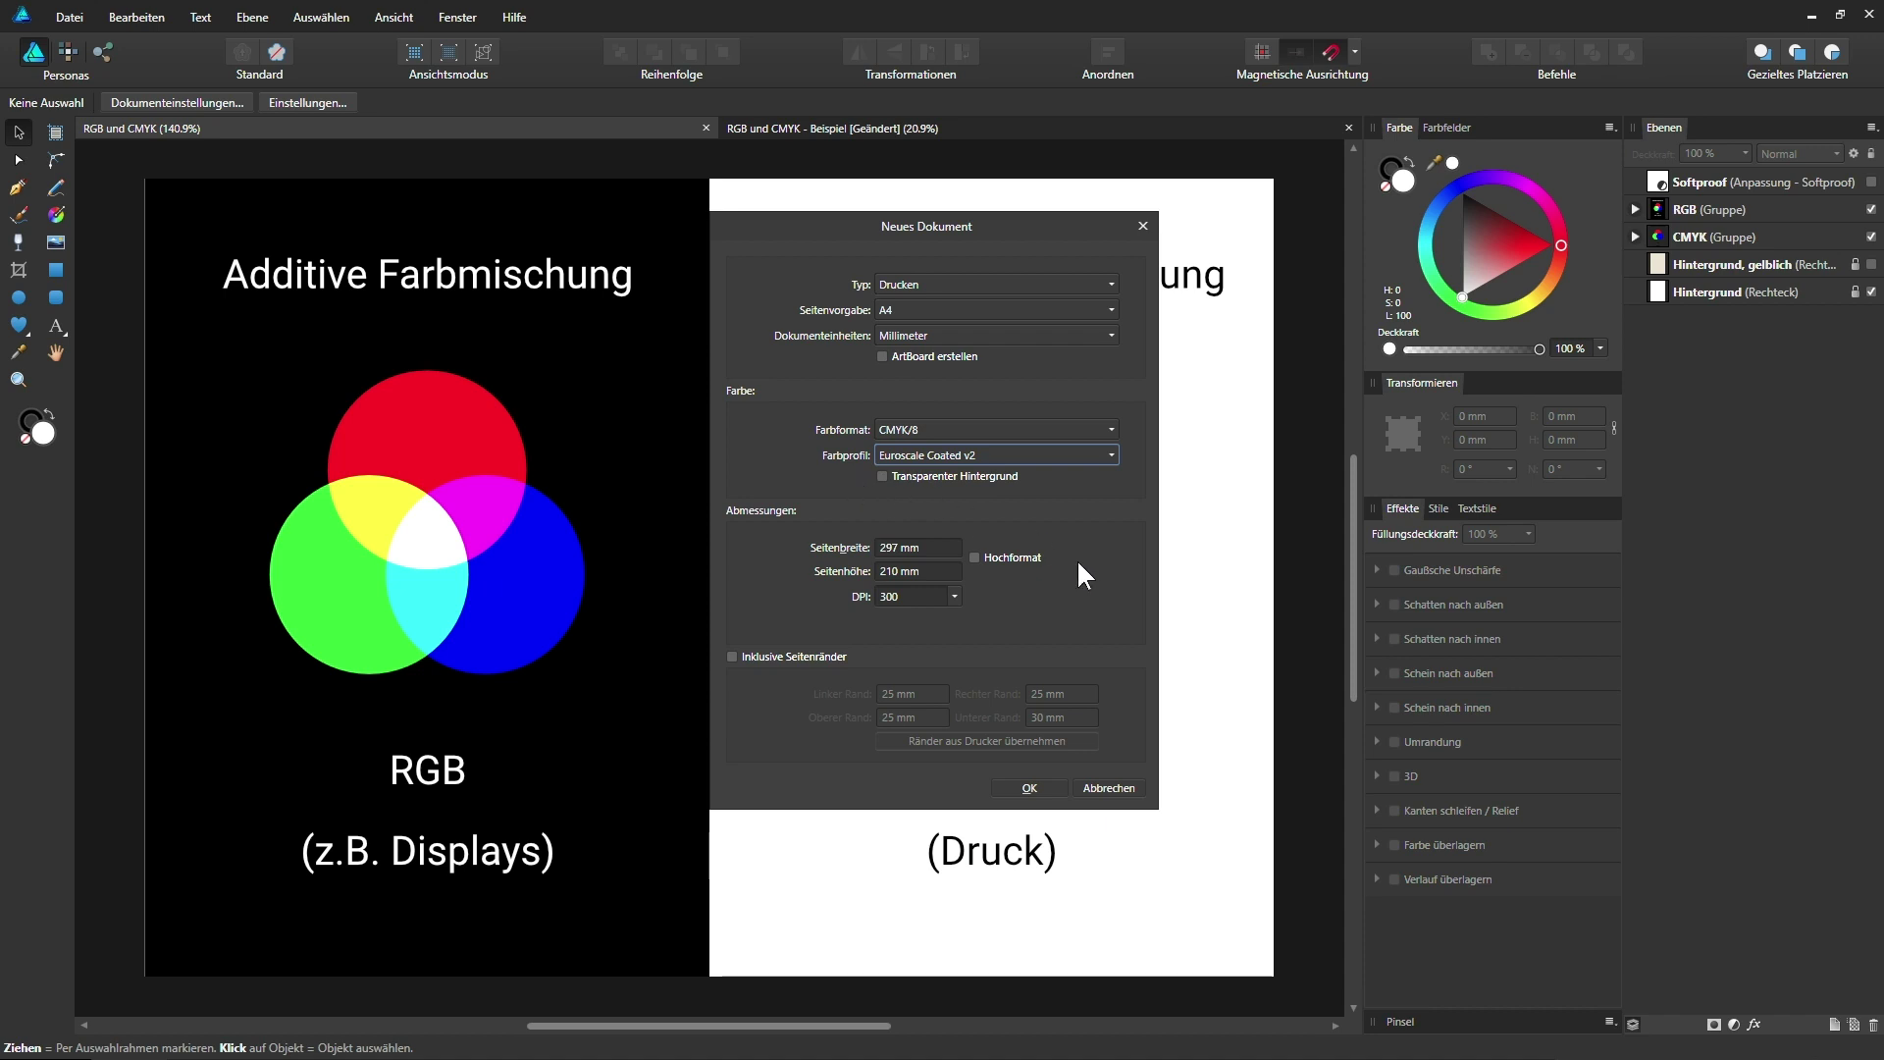
pyautogui.click(1106, 798)
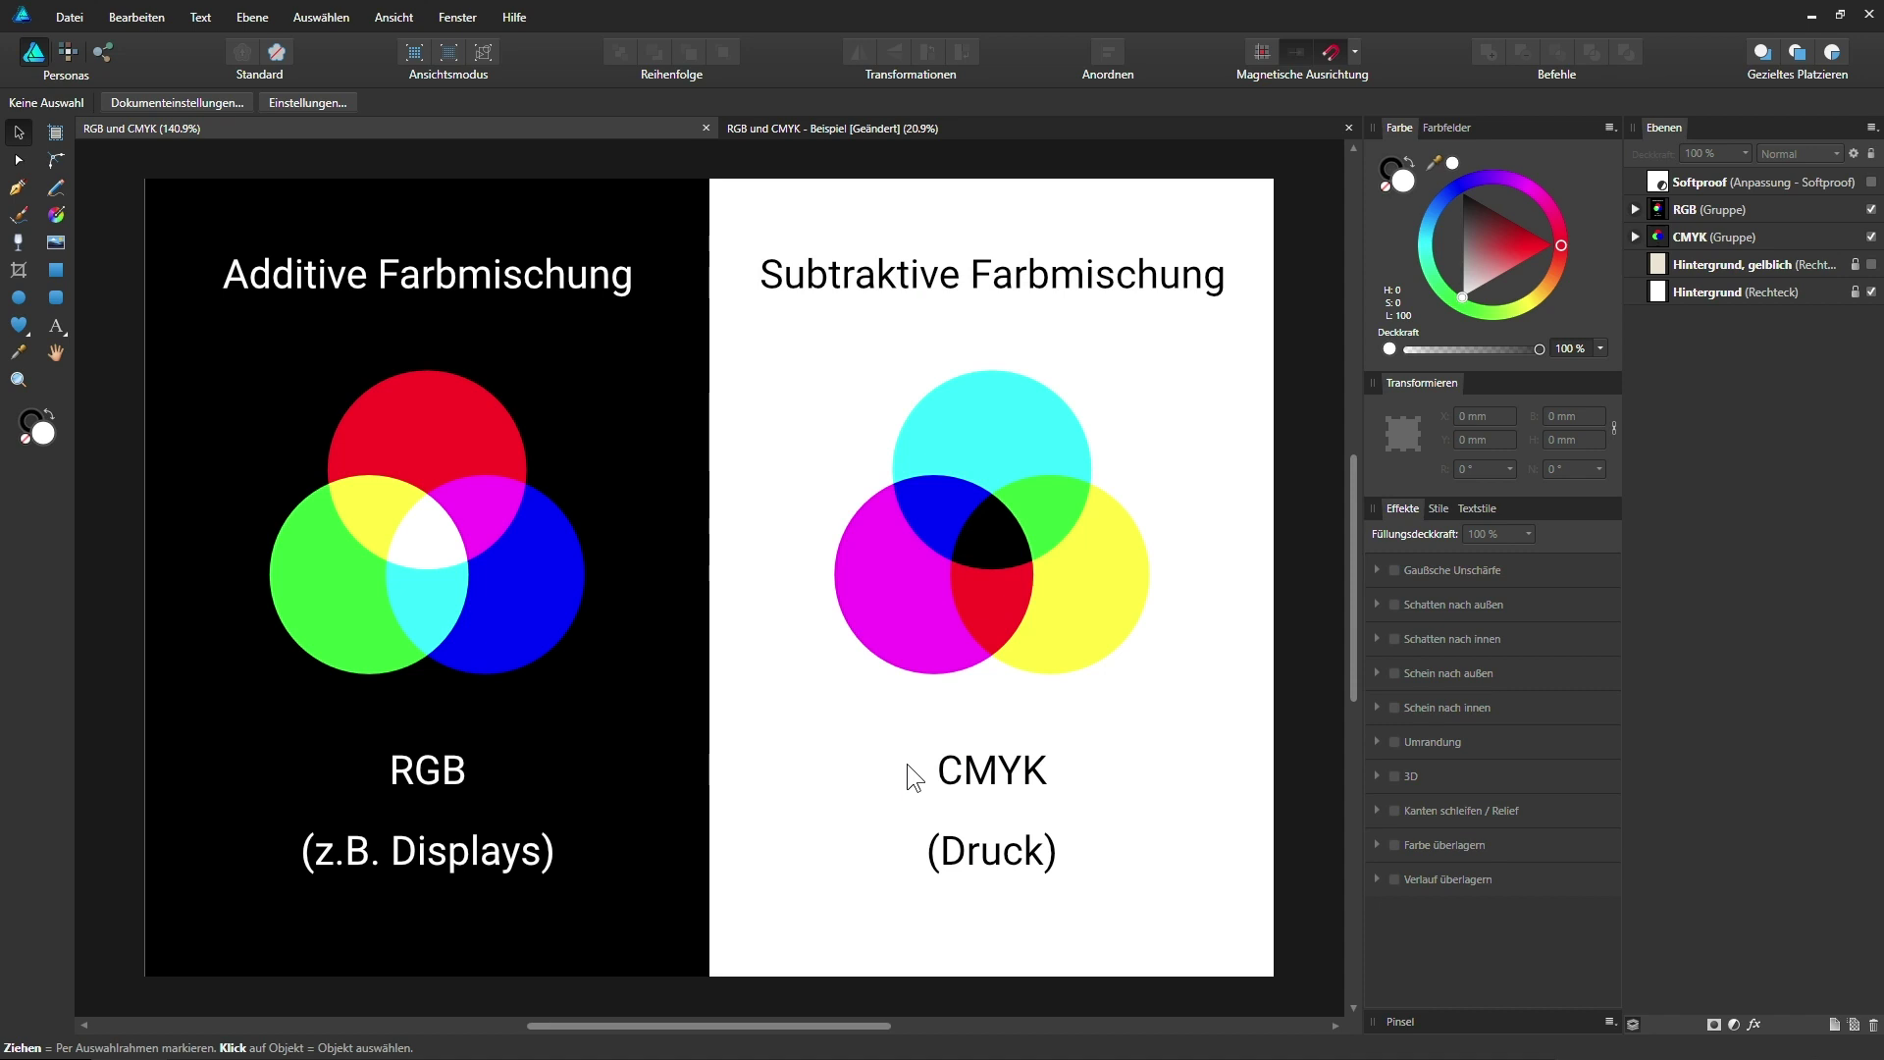
# - Open the current document's settings to check its colour format and profile
pyautogui.click(64, 16)
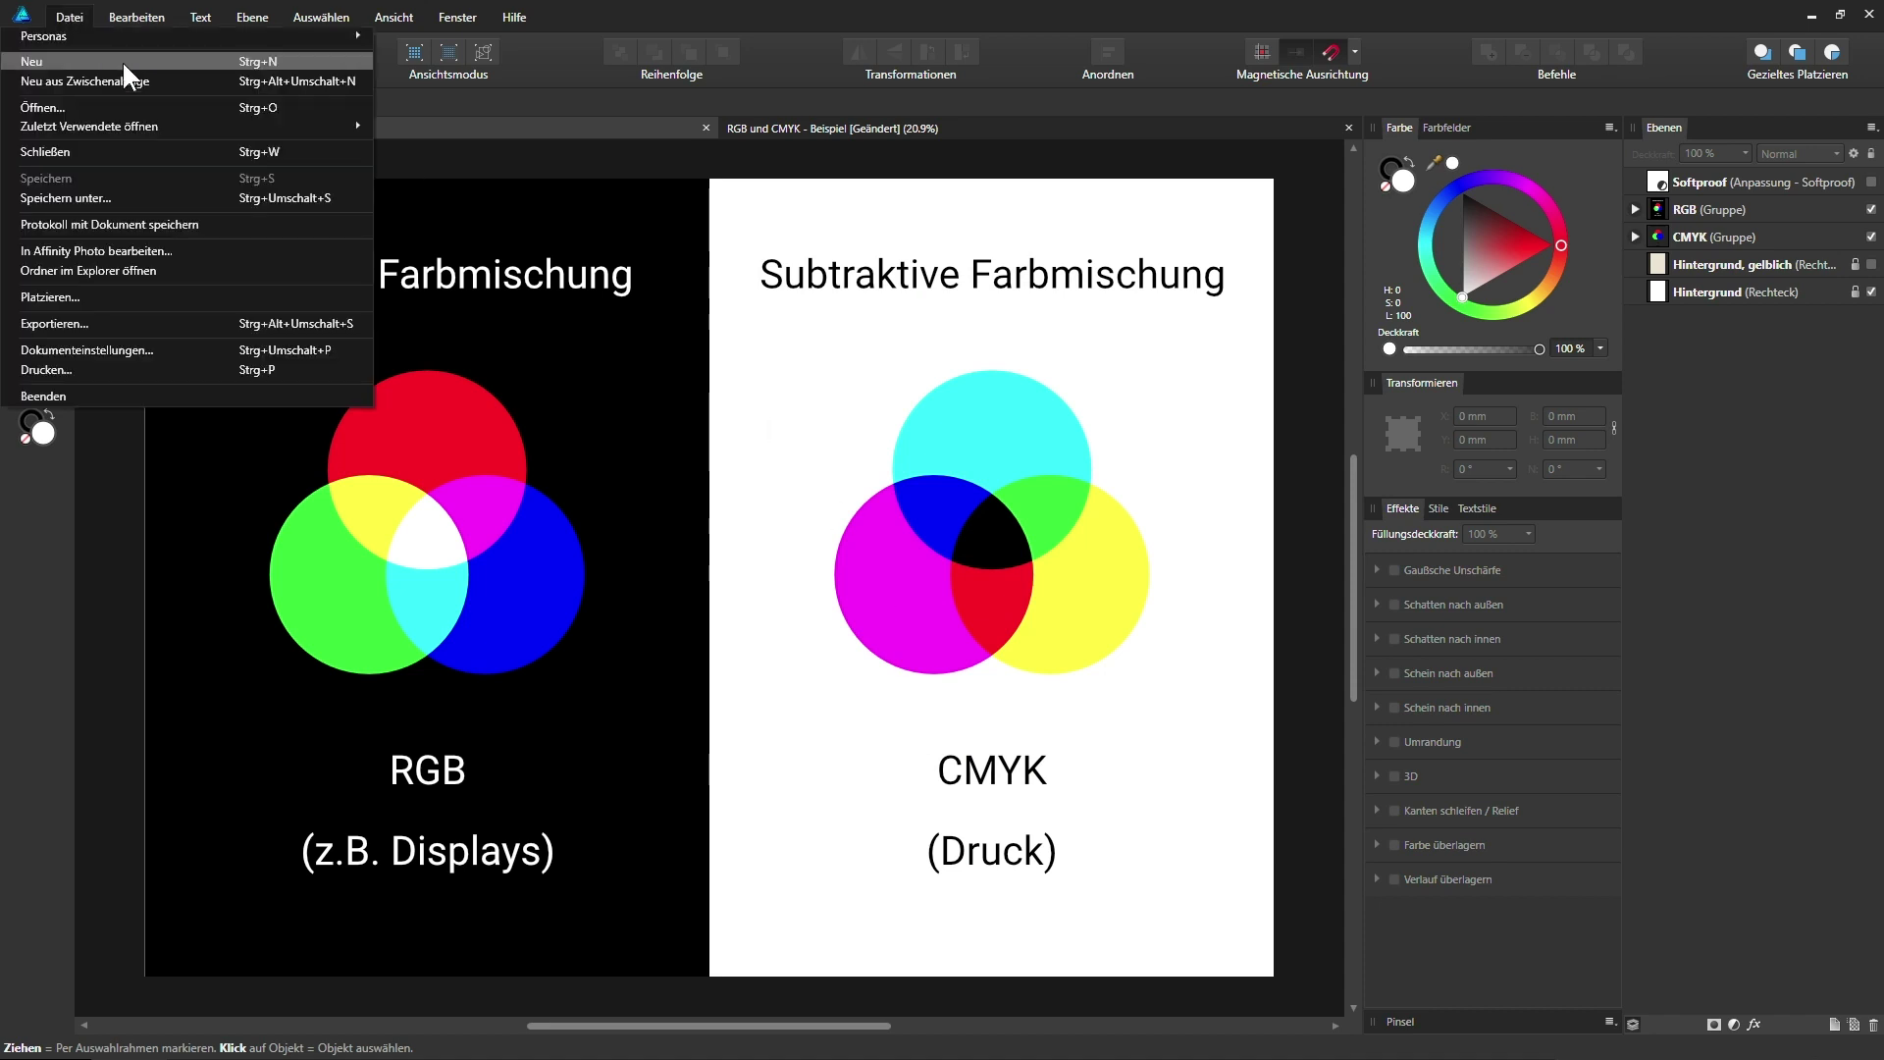
pyautogui.click(109, 349)
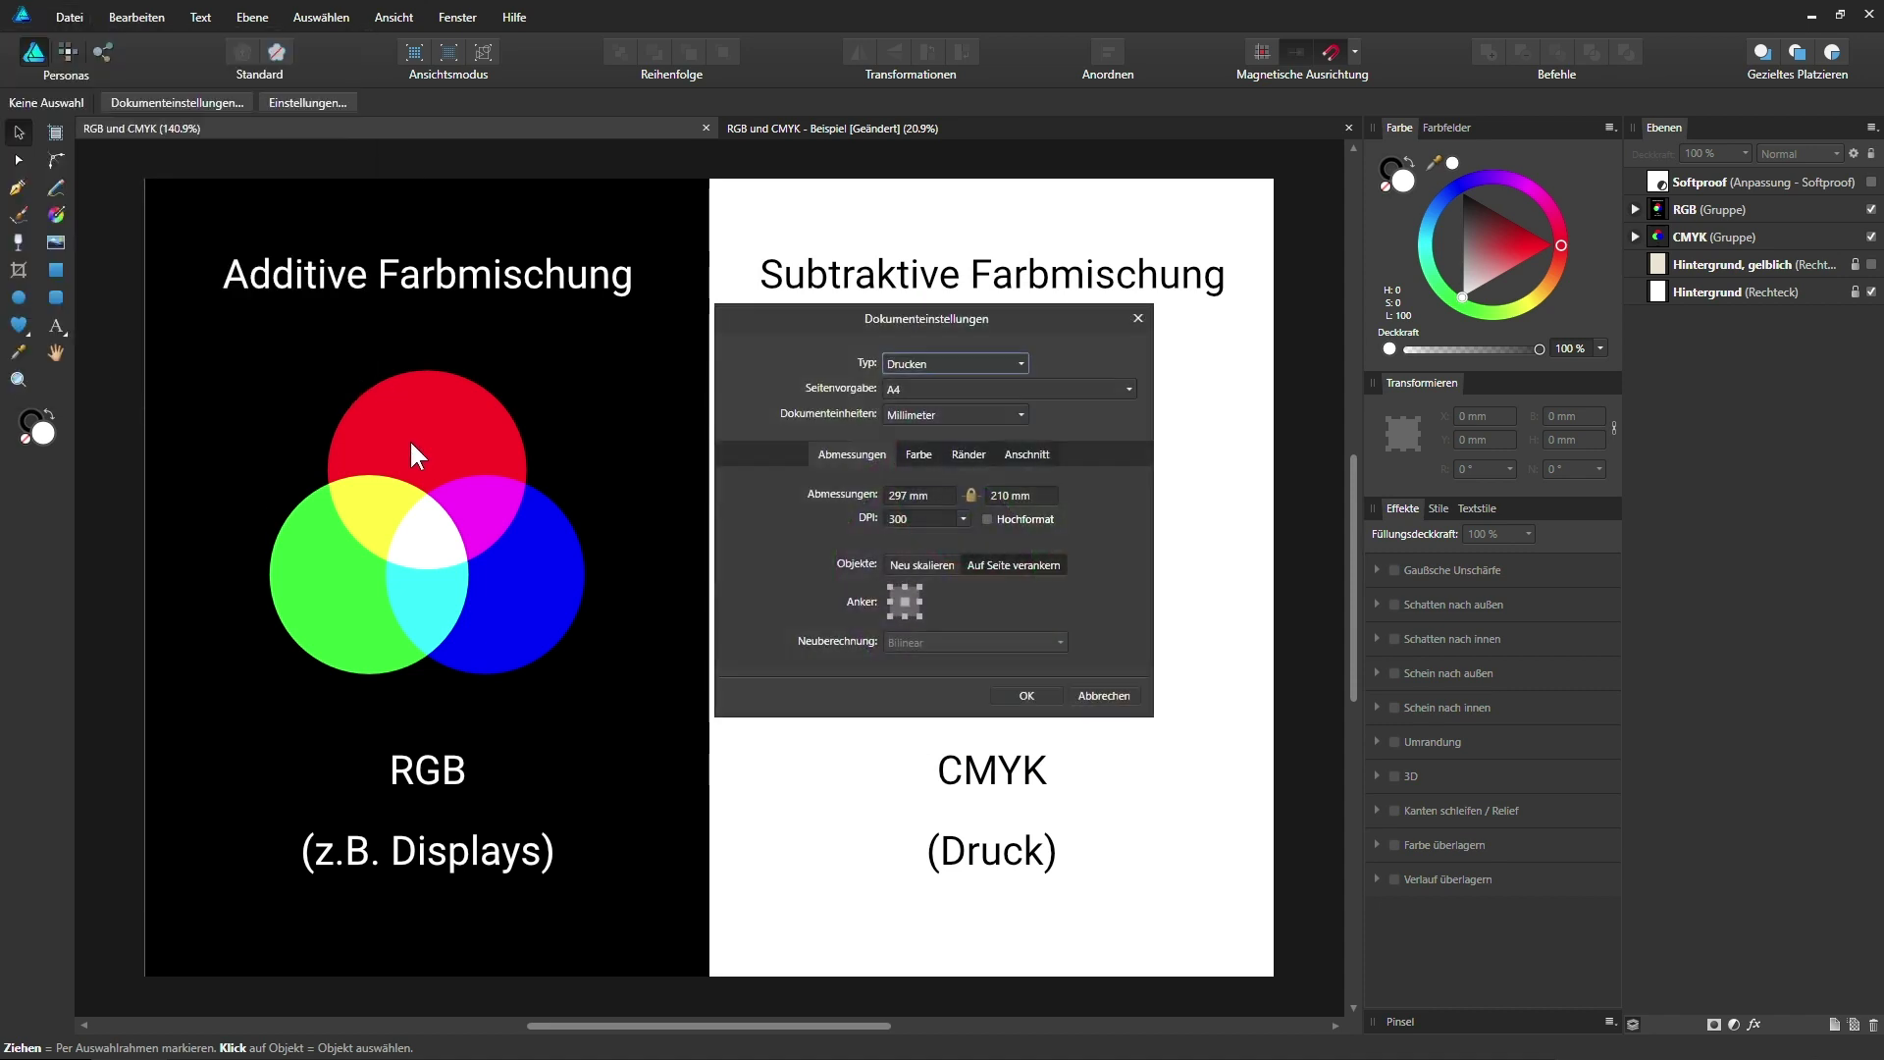
pyautogui.click(919, 457)
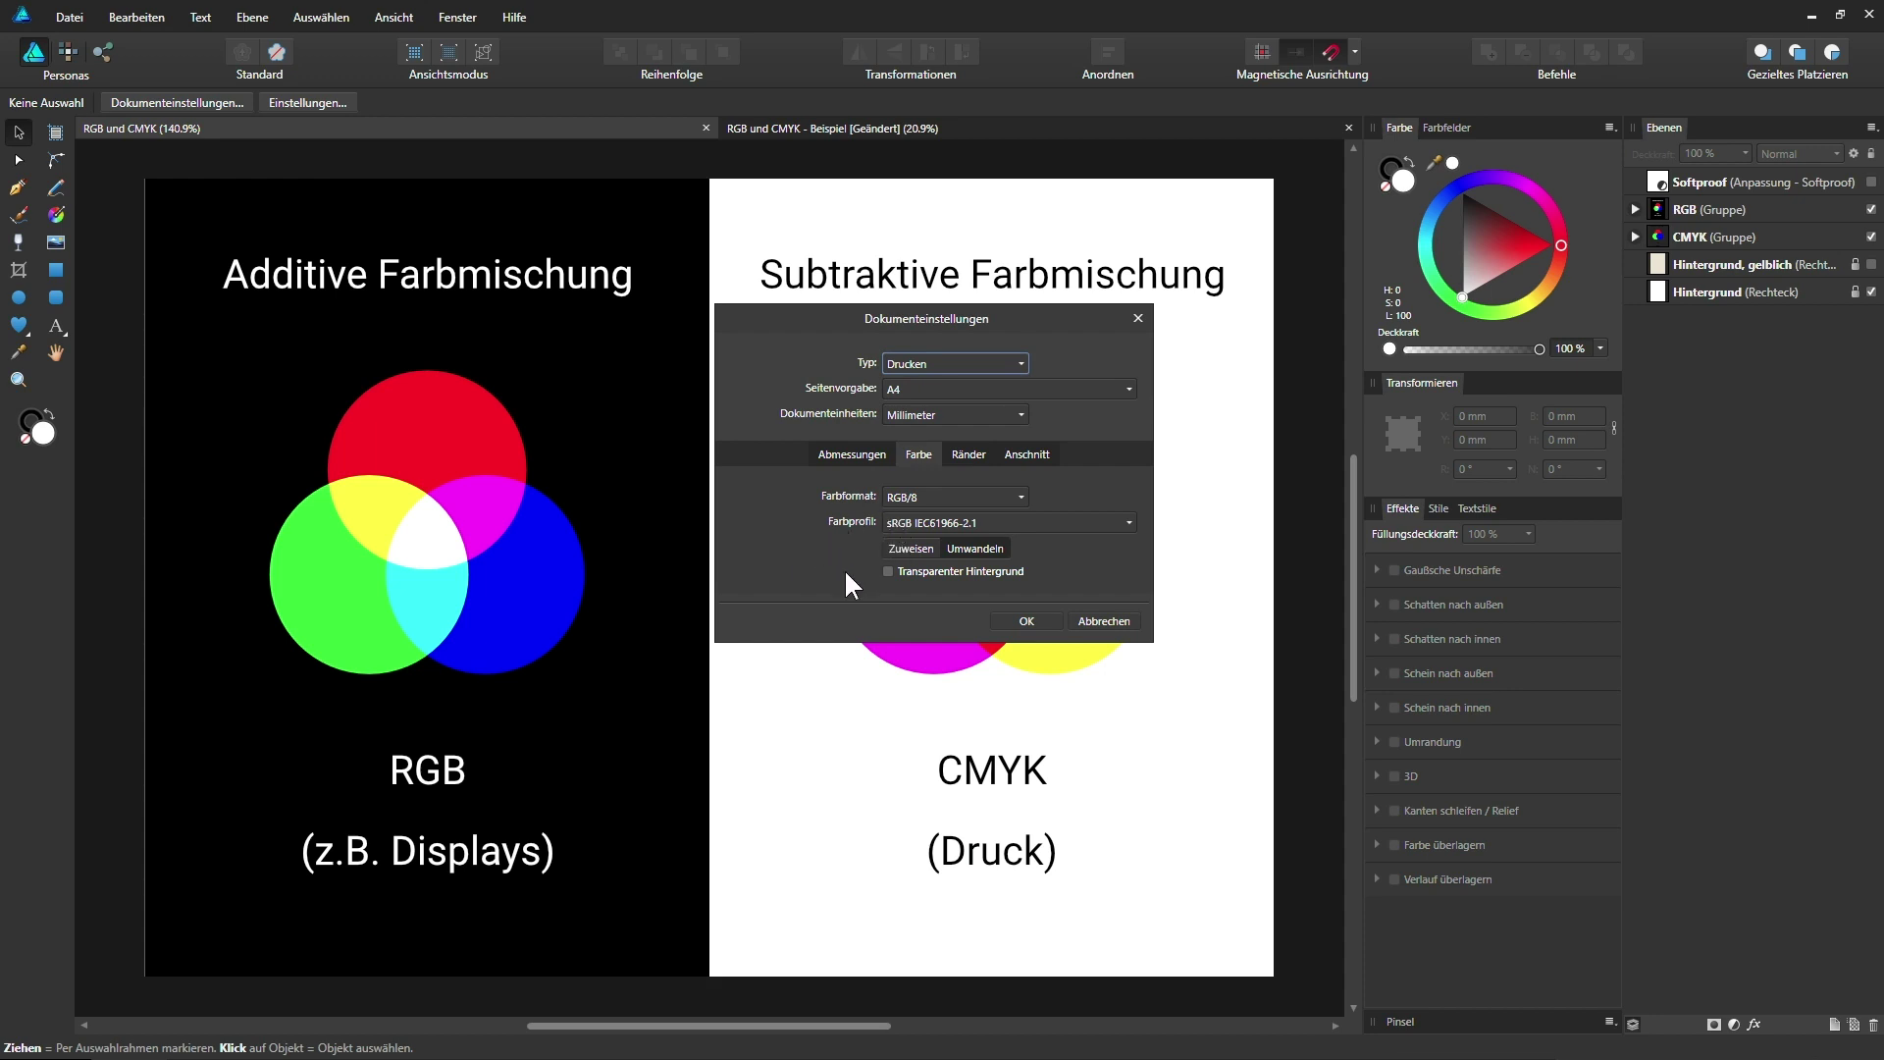
# - Cancel the Dokumenteinstellungen dialog without making changes
pyautogui.click(1092, 623)
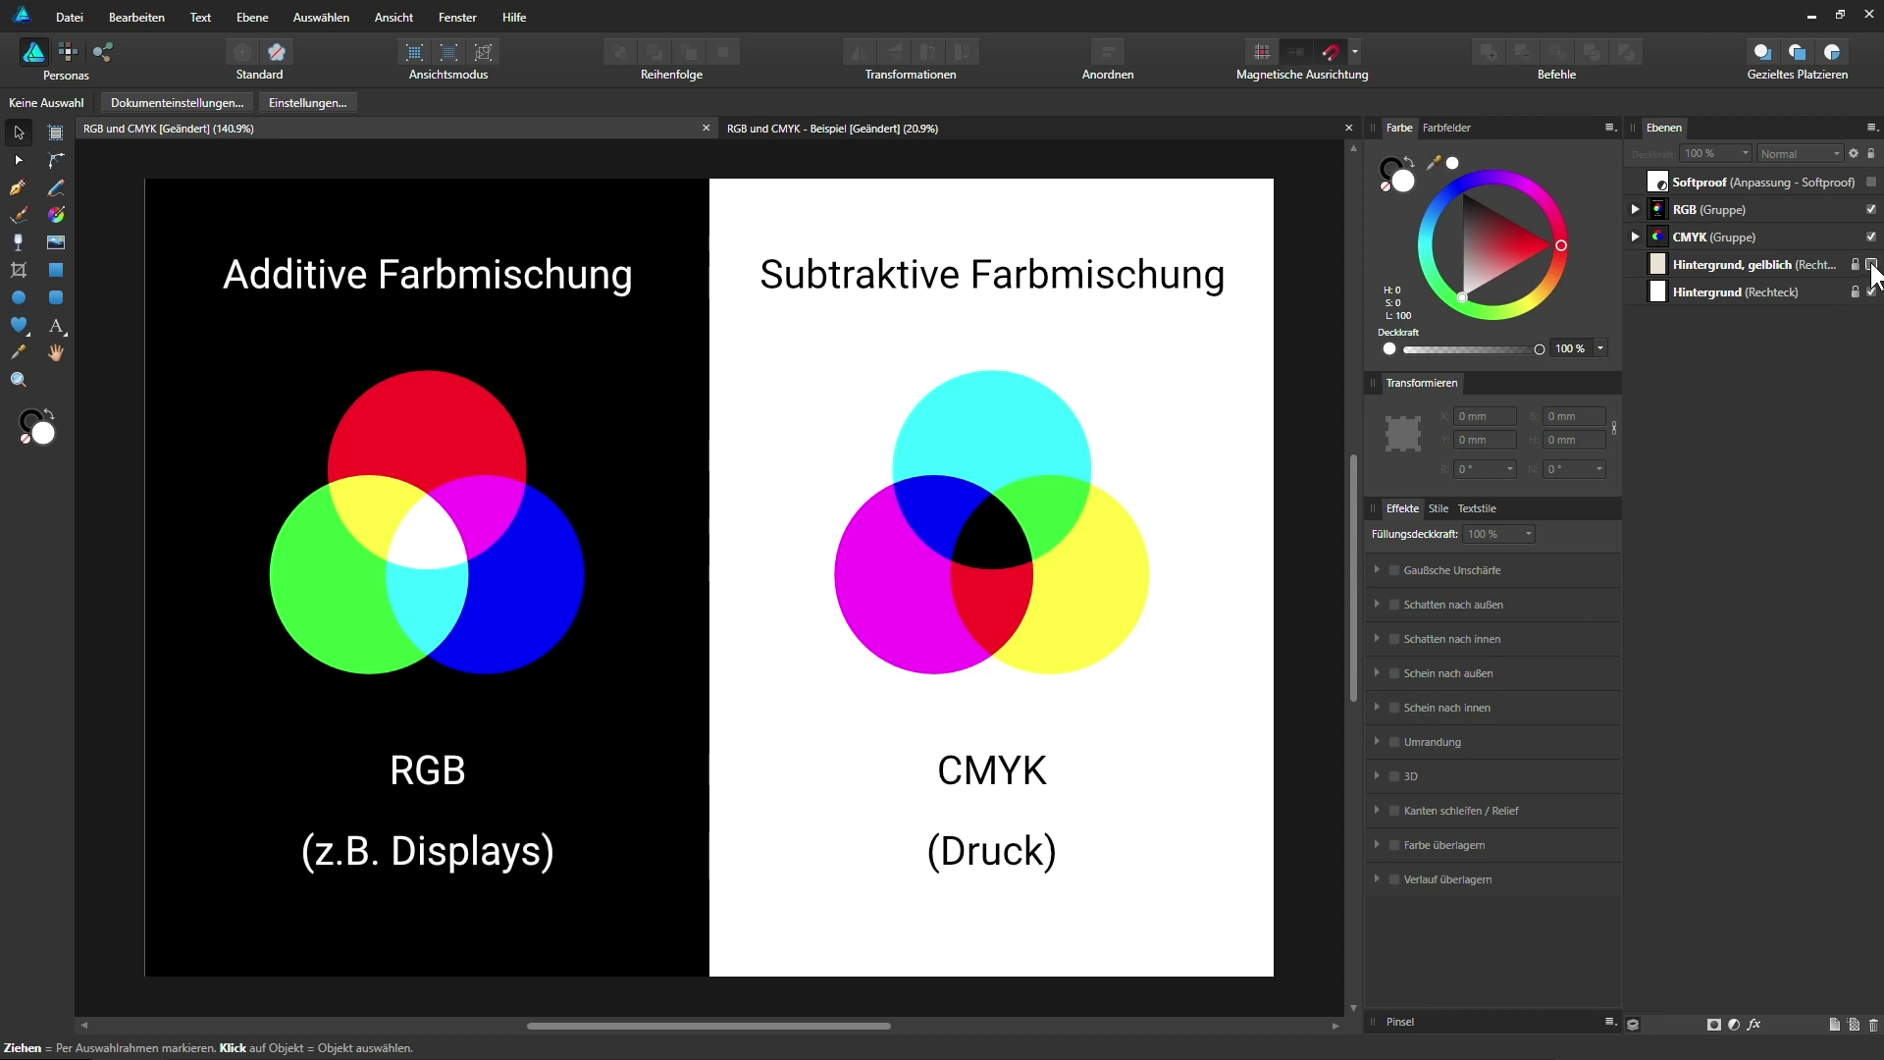
# - Show and then hide the 'Hintergrund, gelblich' background layer behind the CMYK page
pyautogui.click(1871, 264)
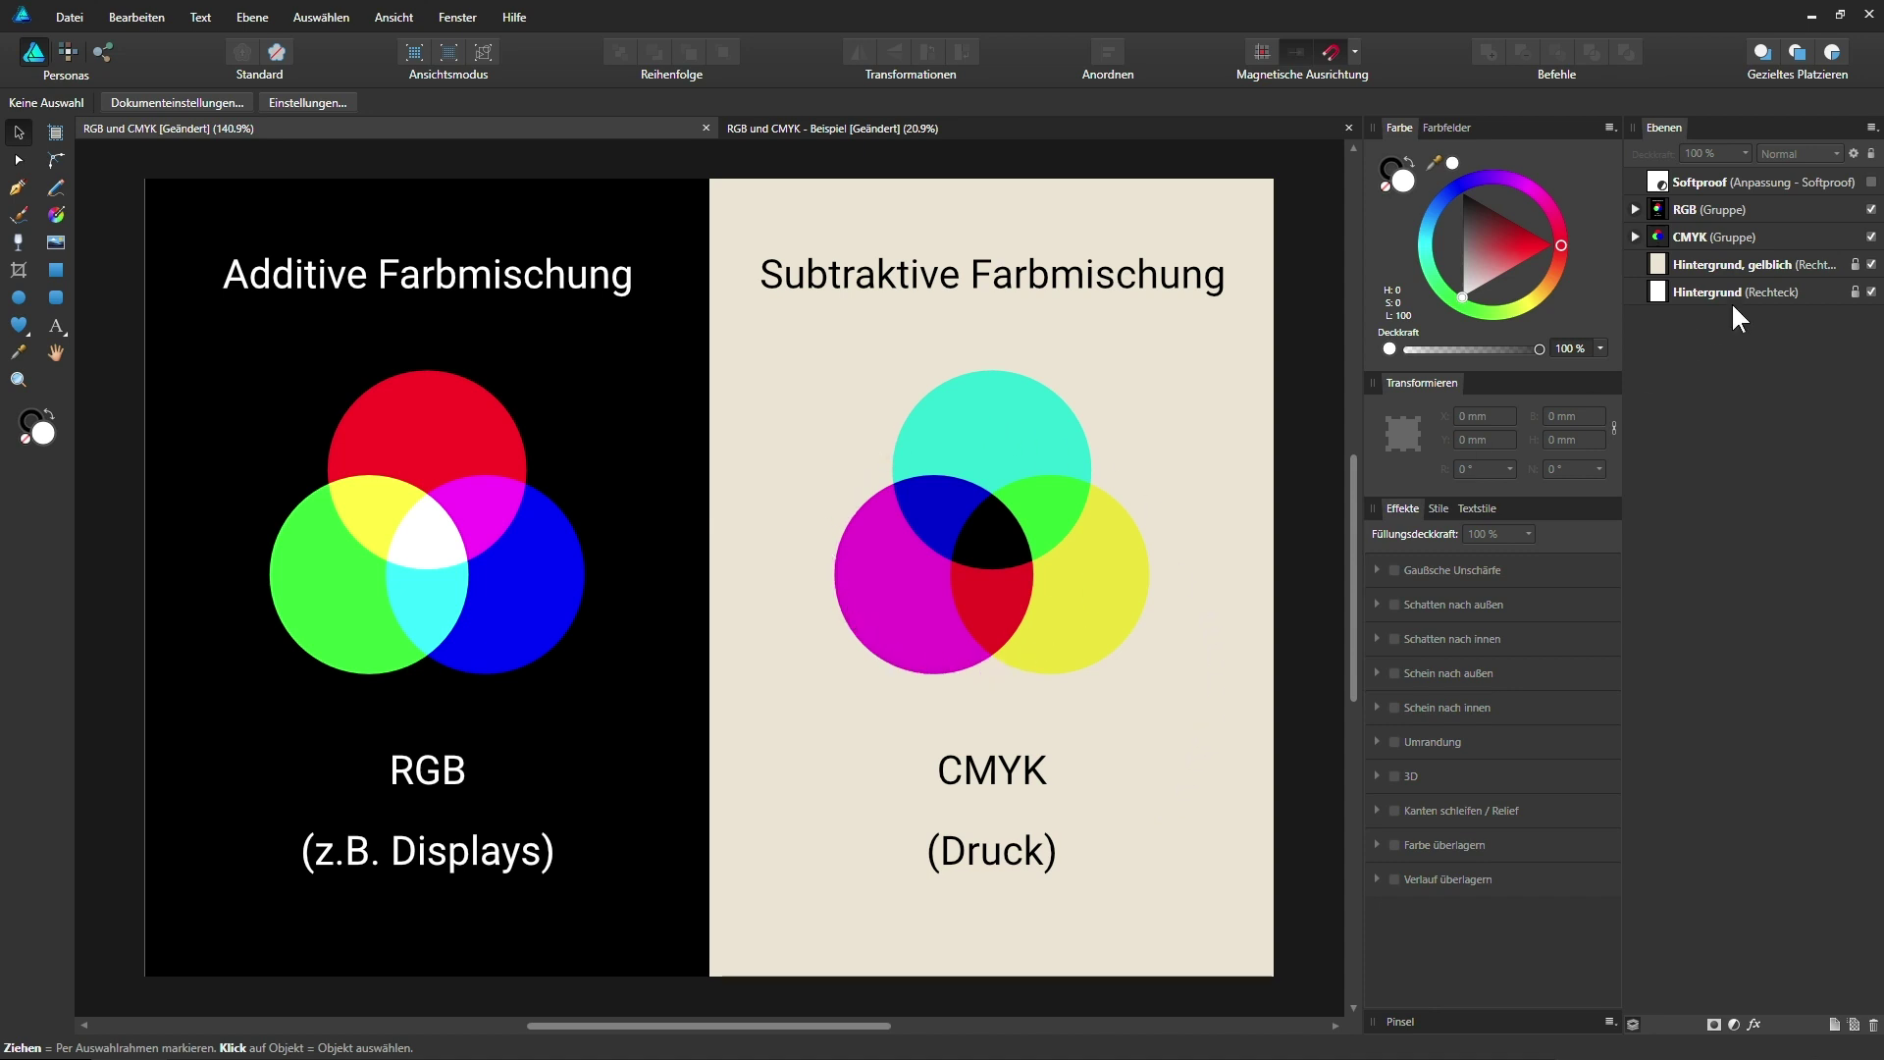
pyautogui.click(1872, 264)
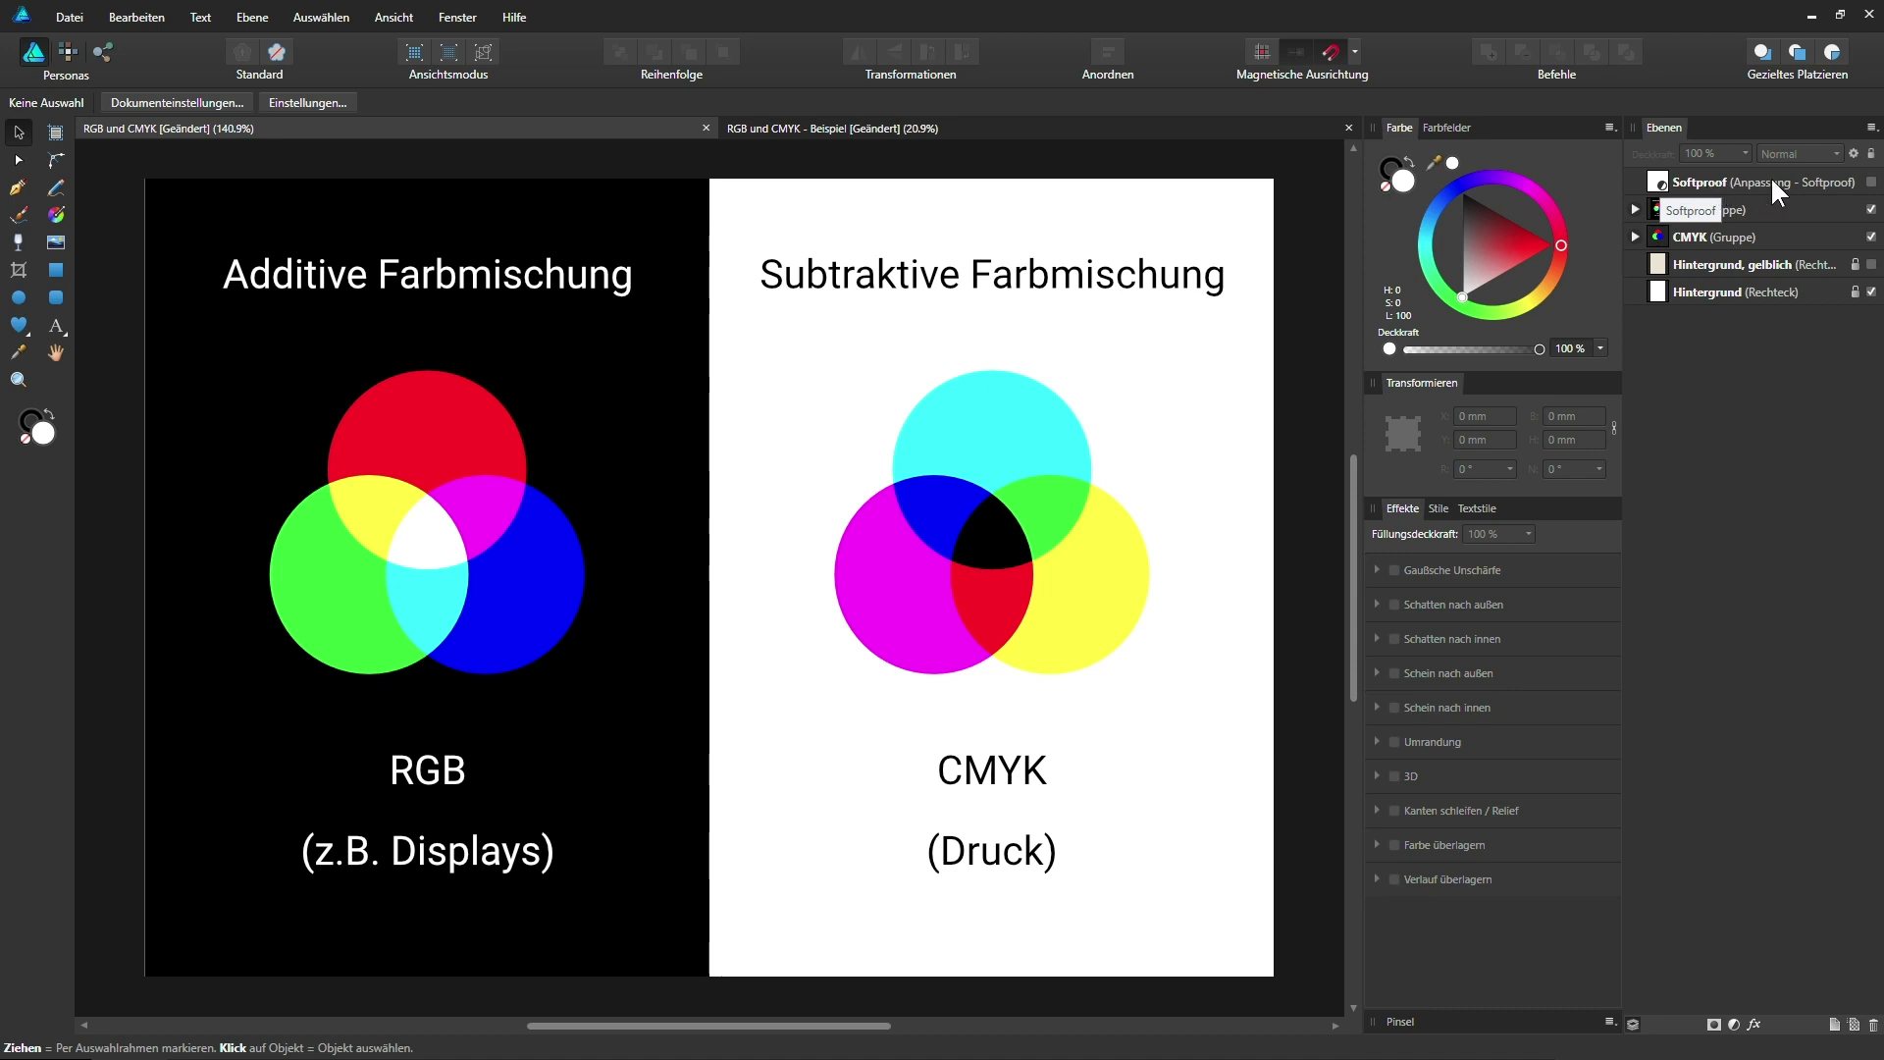
# - Inspect the Softproof adjustment's proofing profile settings, then close them
pyautogui.doubleClick(1654, 185)
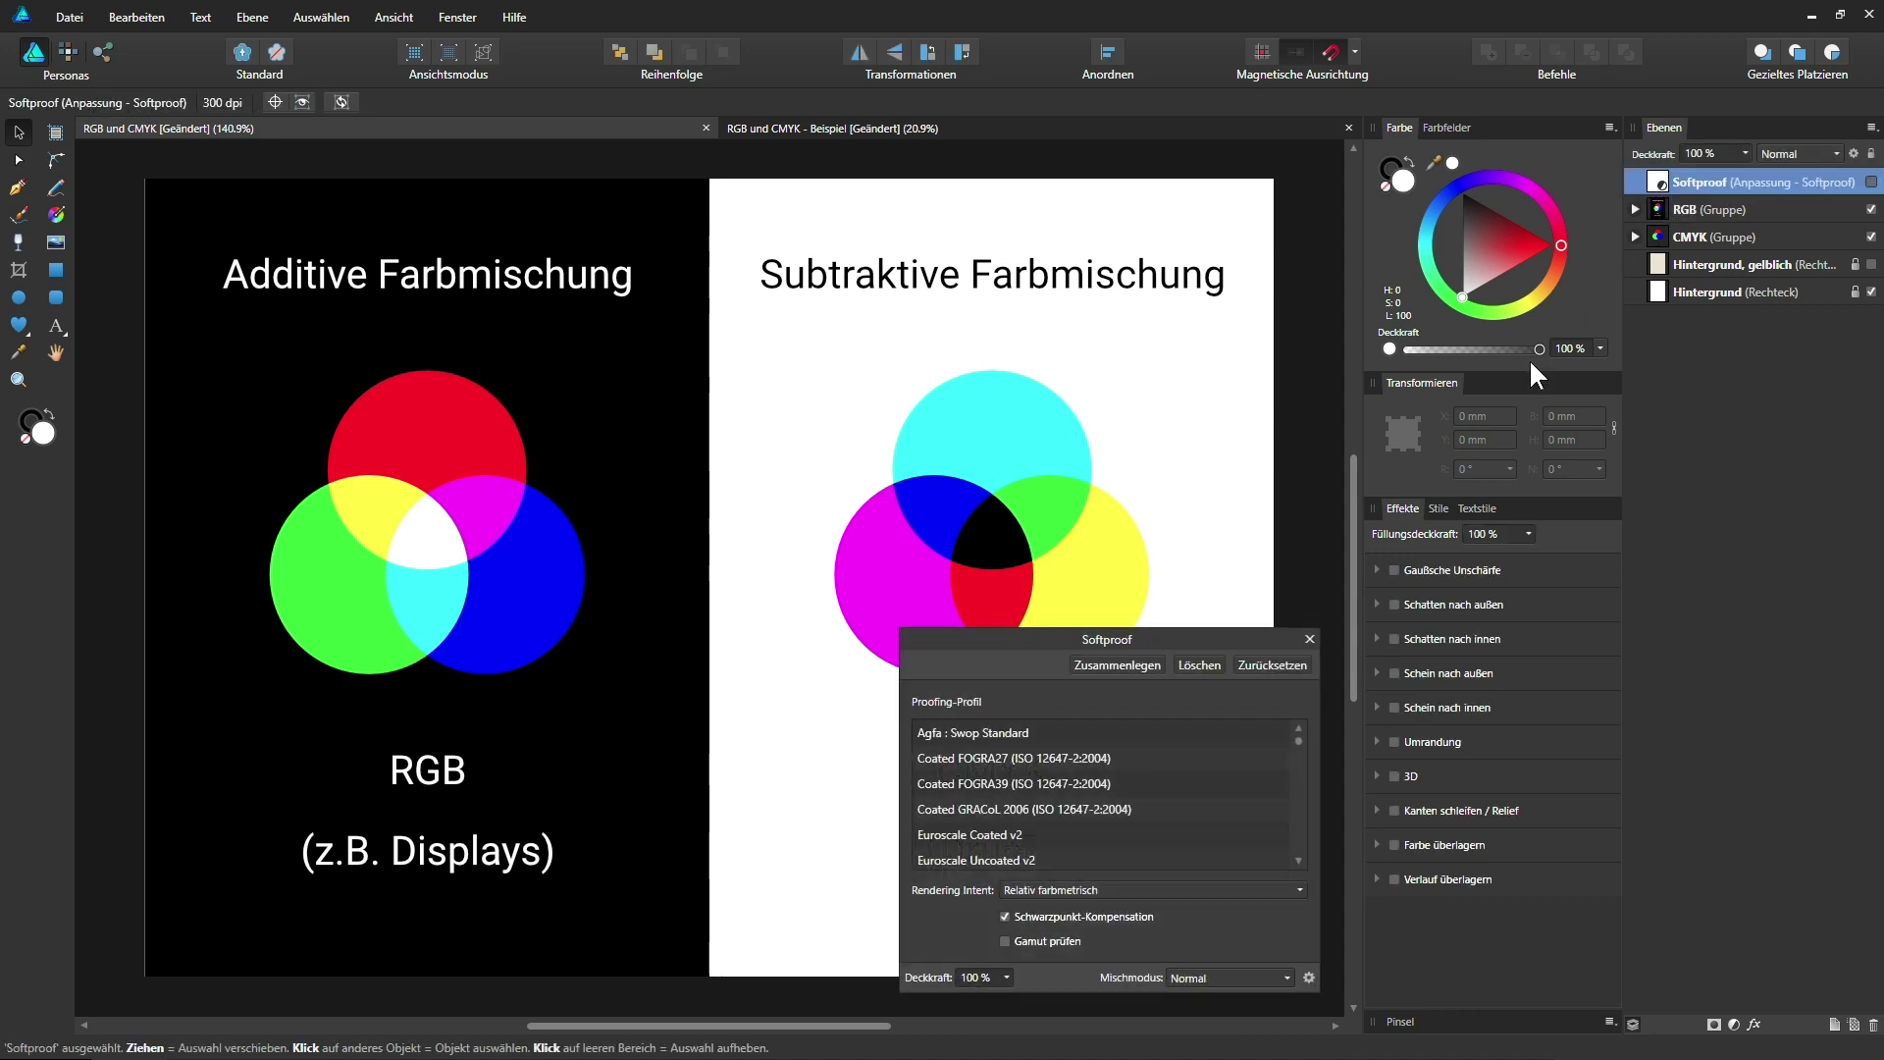
pyautogui.scroll(-2, 1138, 785)
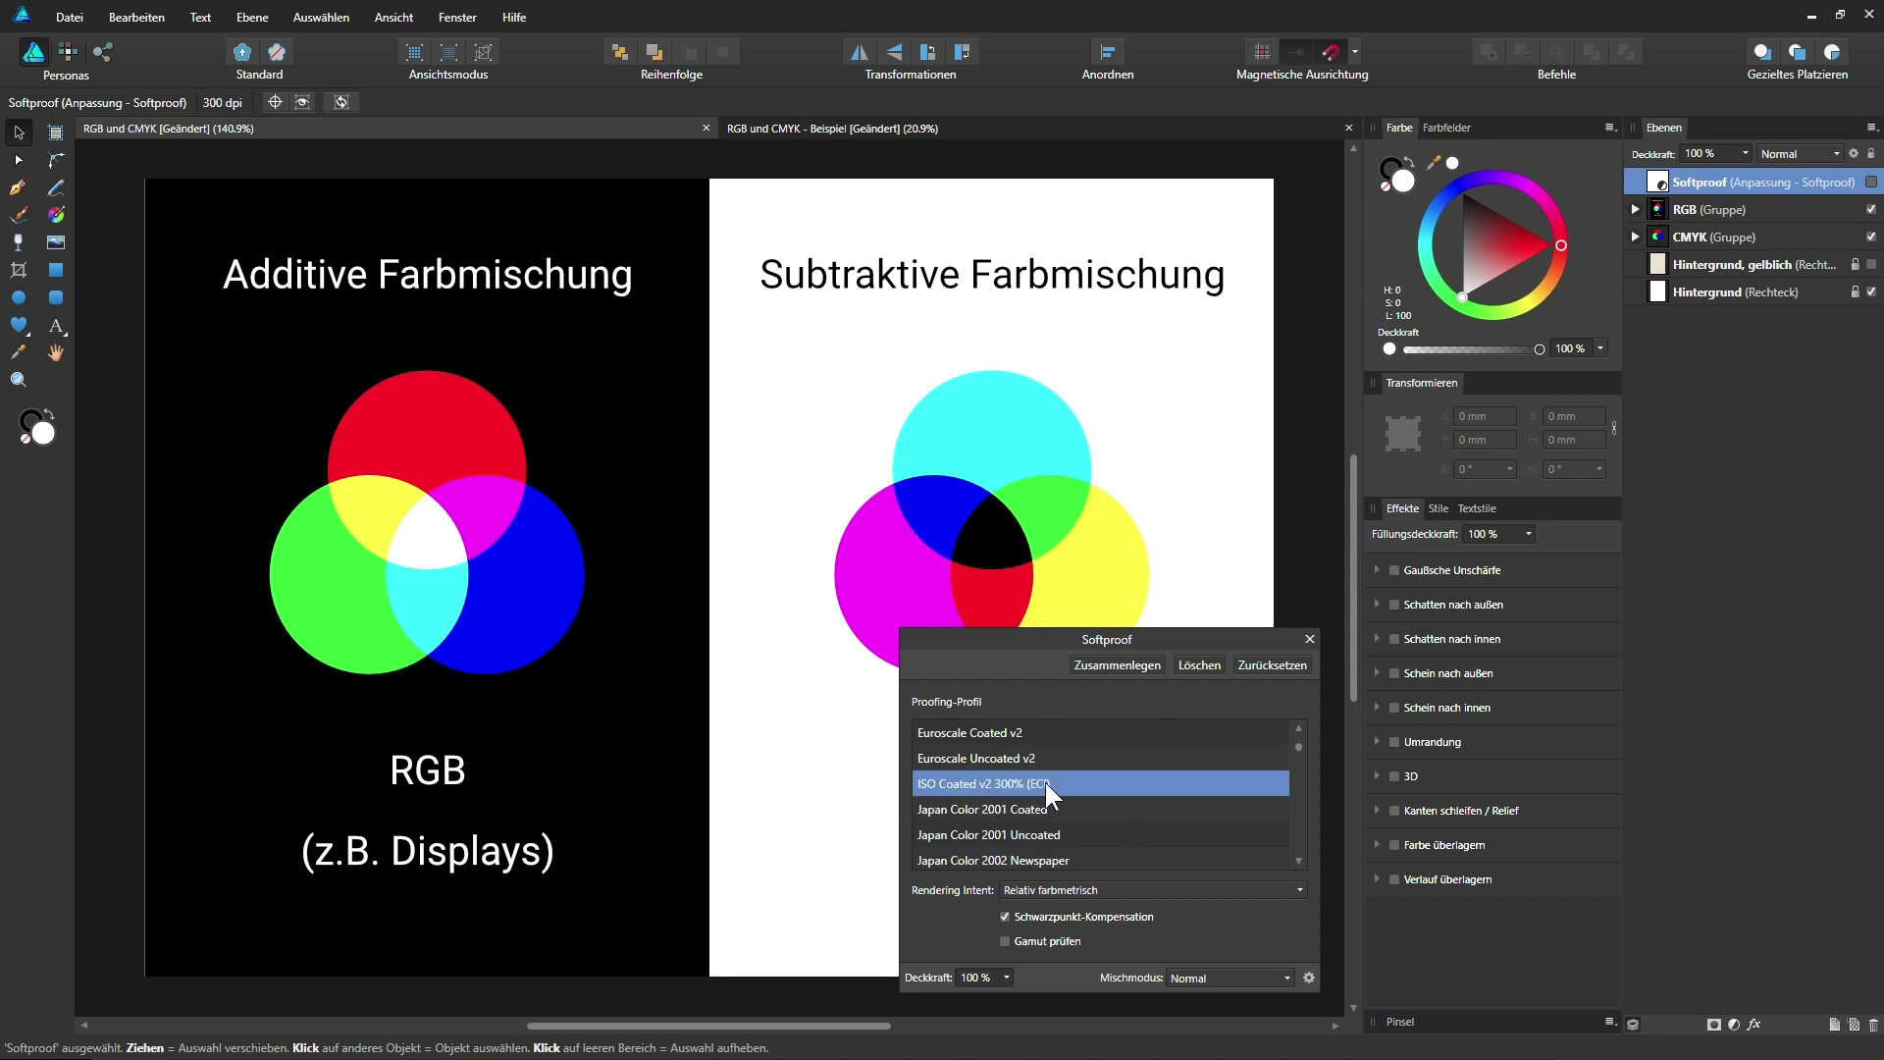
pyautogui.click(1310, 639)
# - Toggle the Softproof layer to compare colours, ending with soft proof on
pyautogui.click(1871, 182)
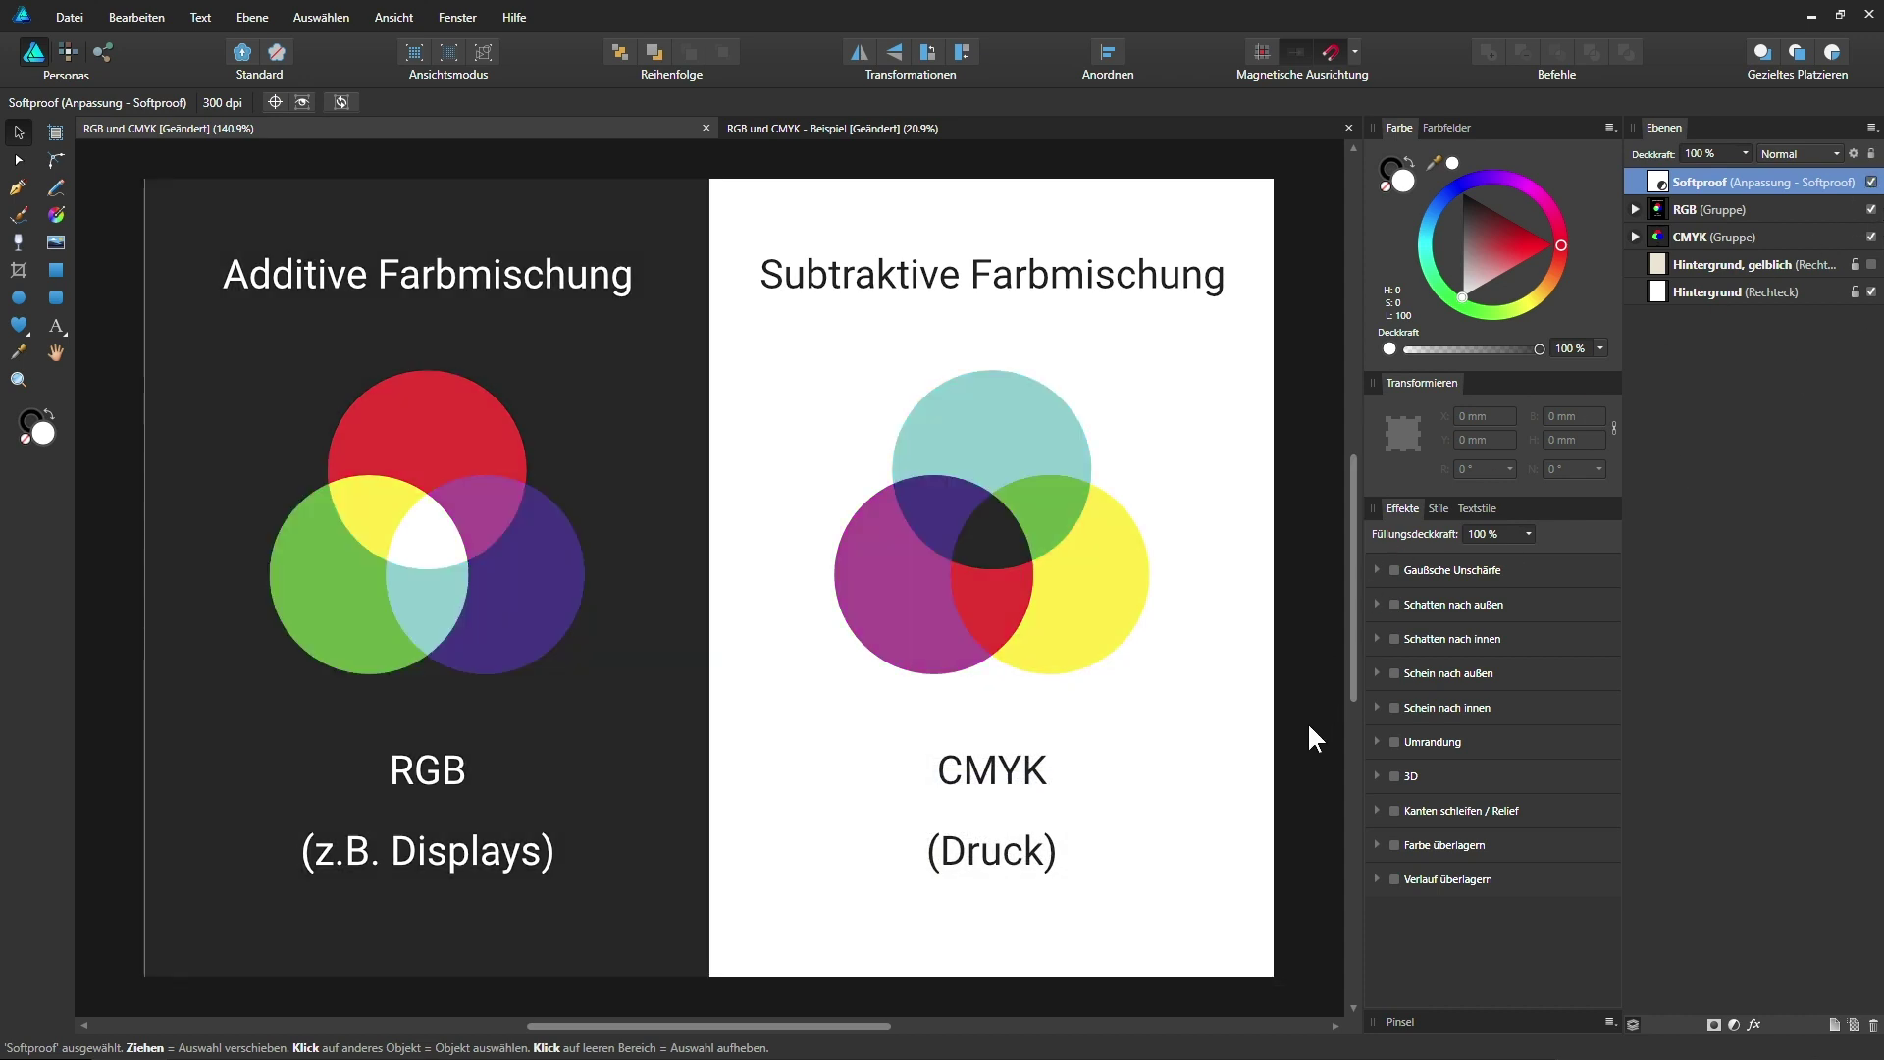
pyautogui.click(1872, 183)
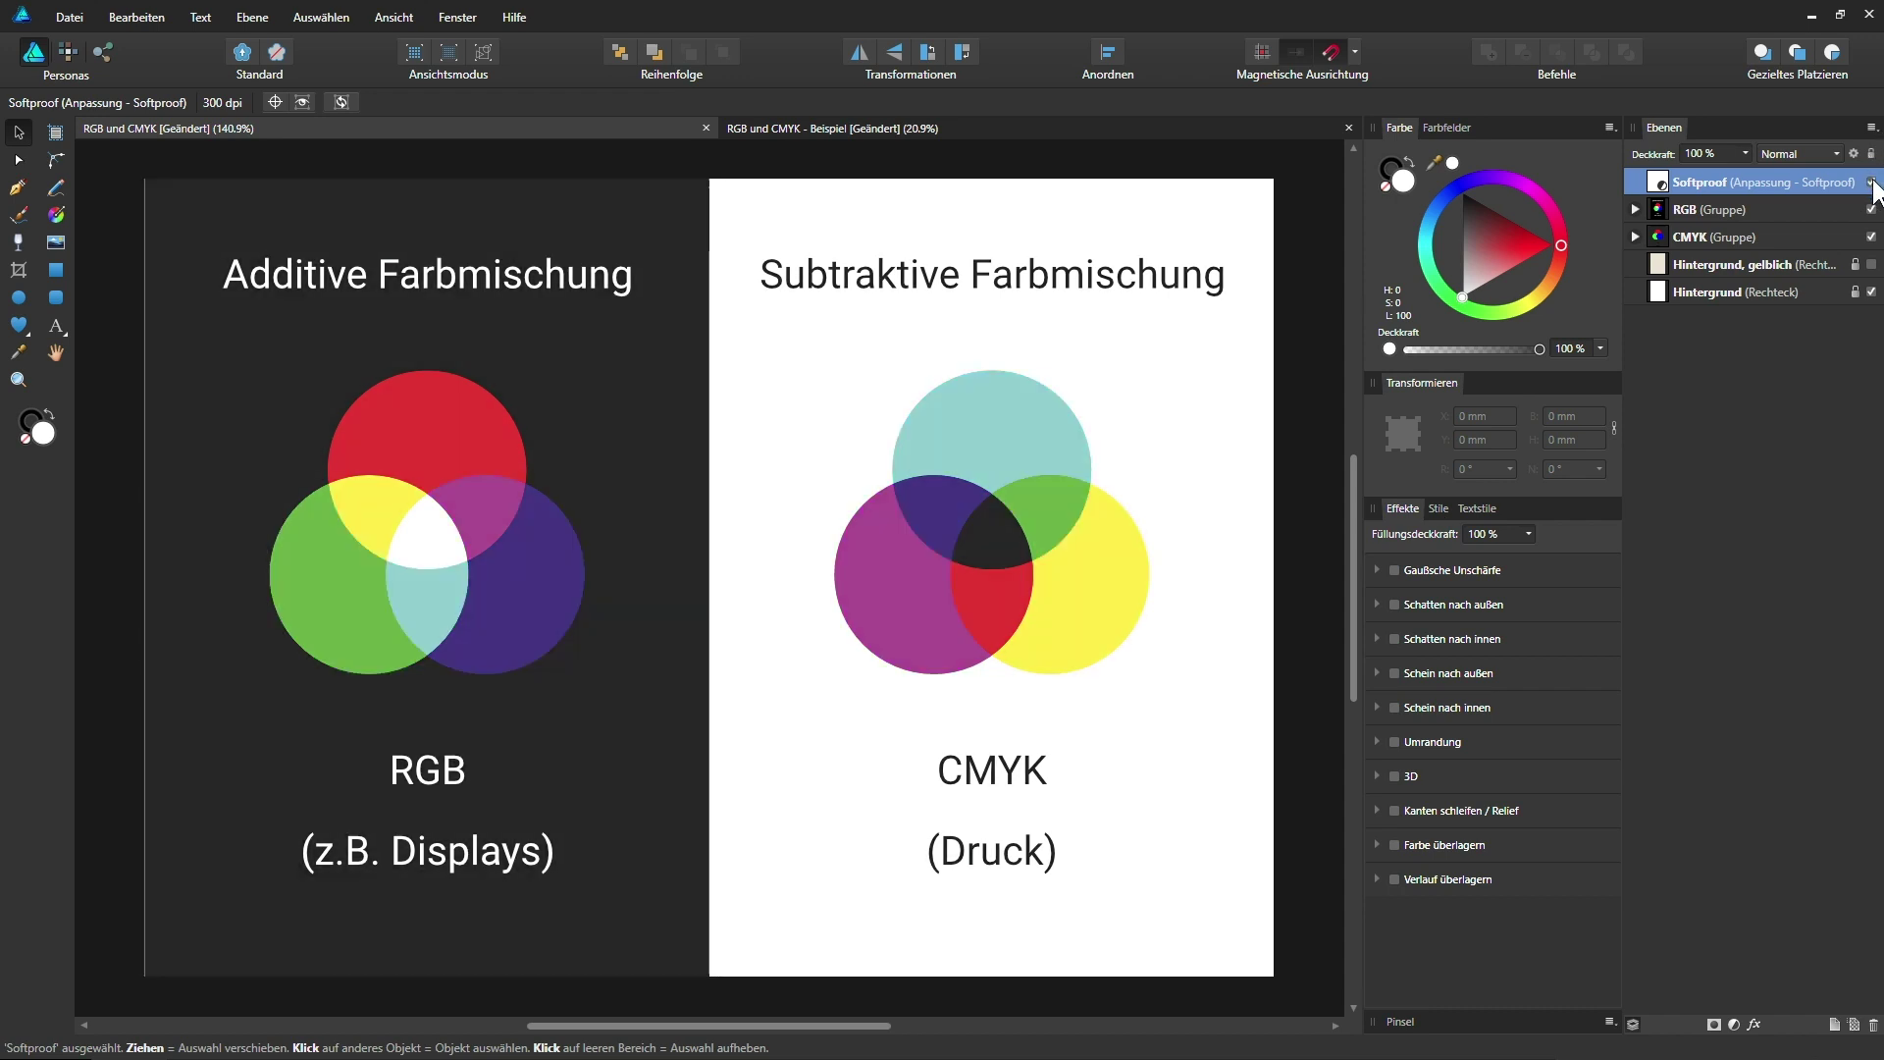
pyautogui.click(1872, 182)
pyautogui.click(1872, 182)
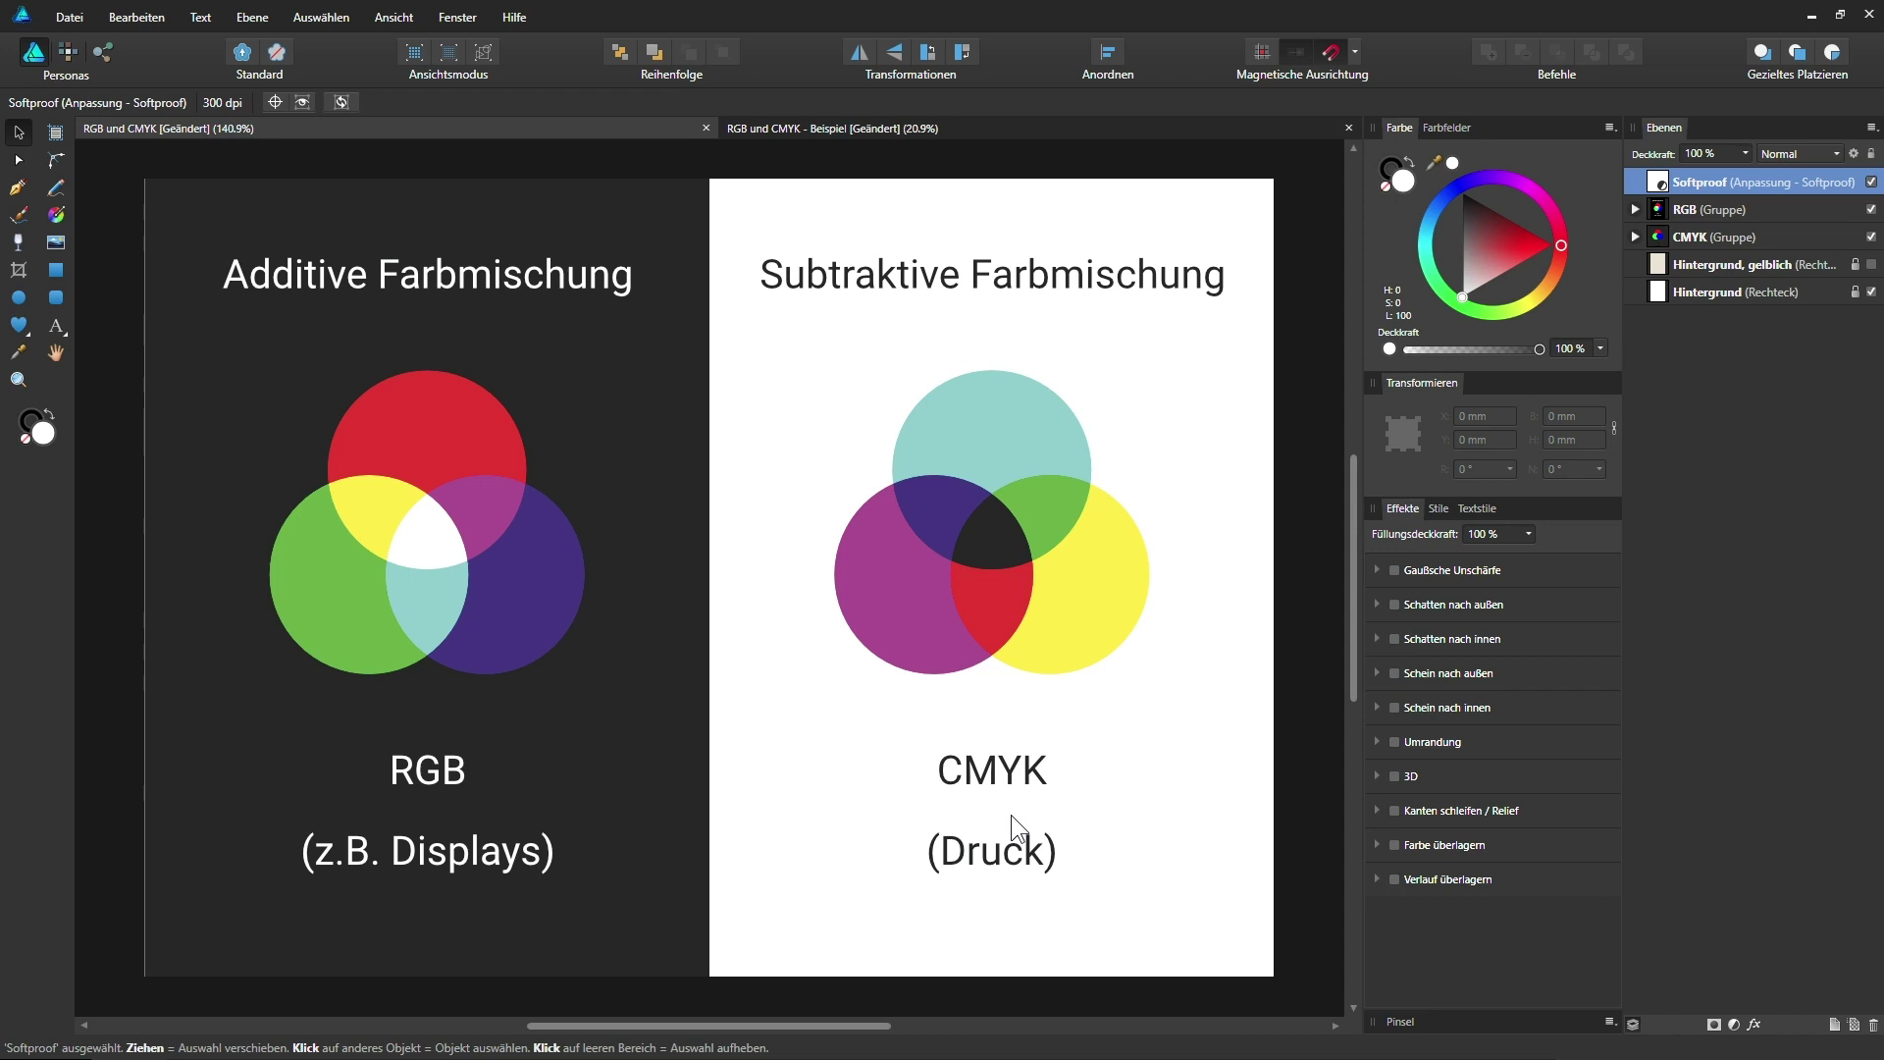
# - Create a new blank A4 document in CMYK/8 with the Euroscale Coated v2 profile
pyautogui.click(67, 17)
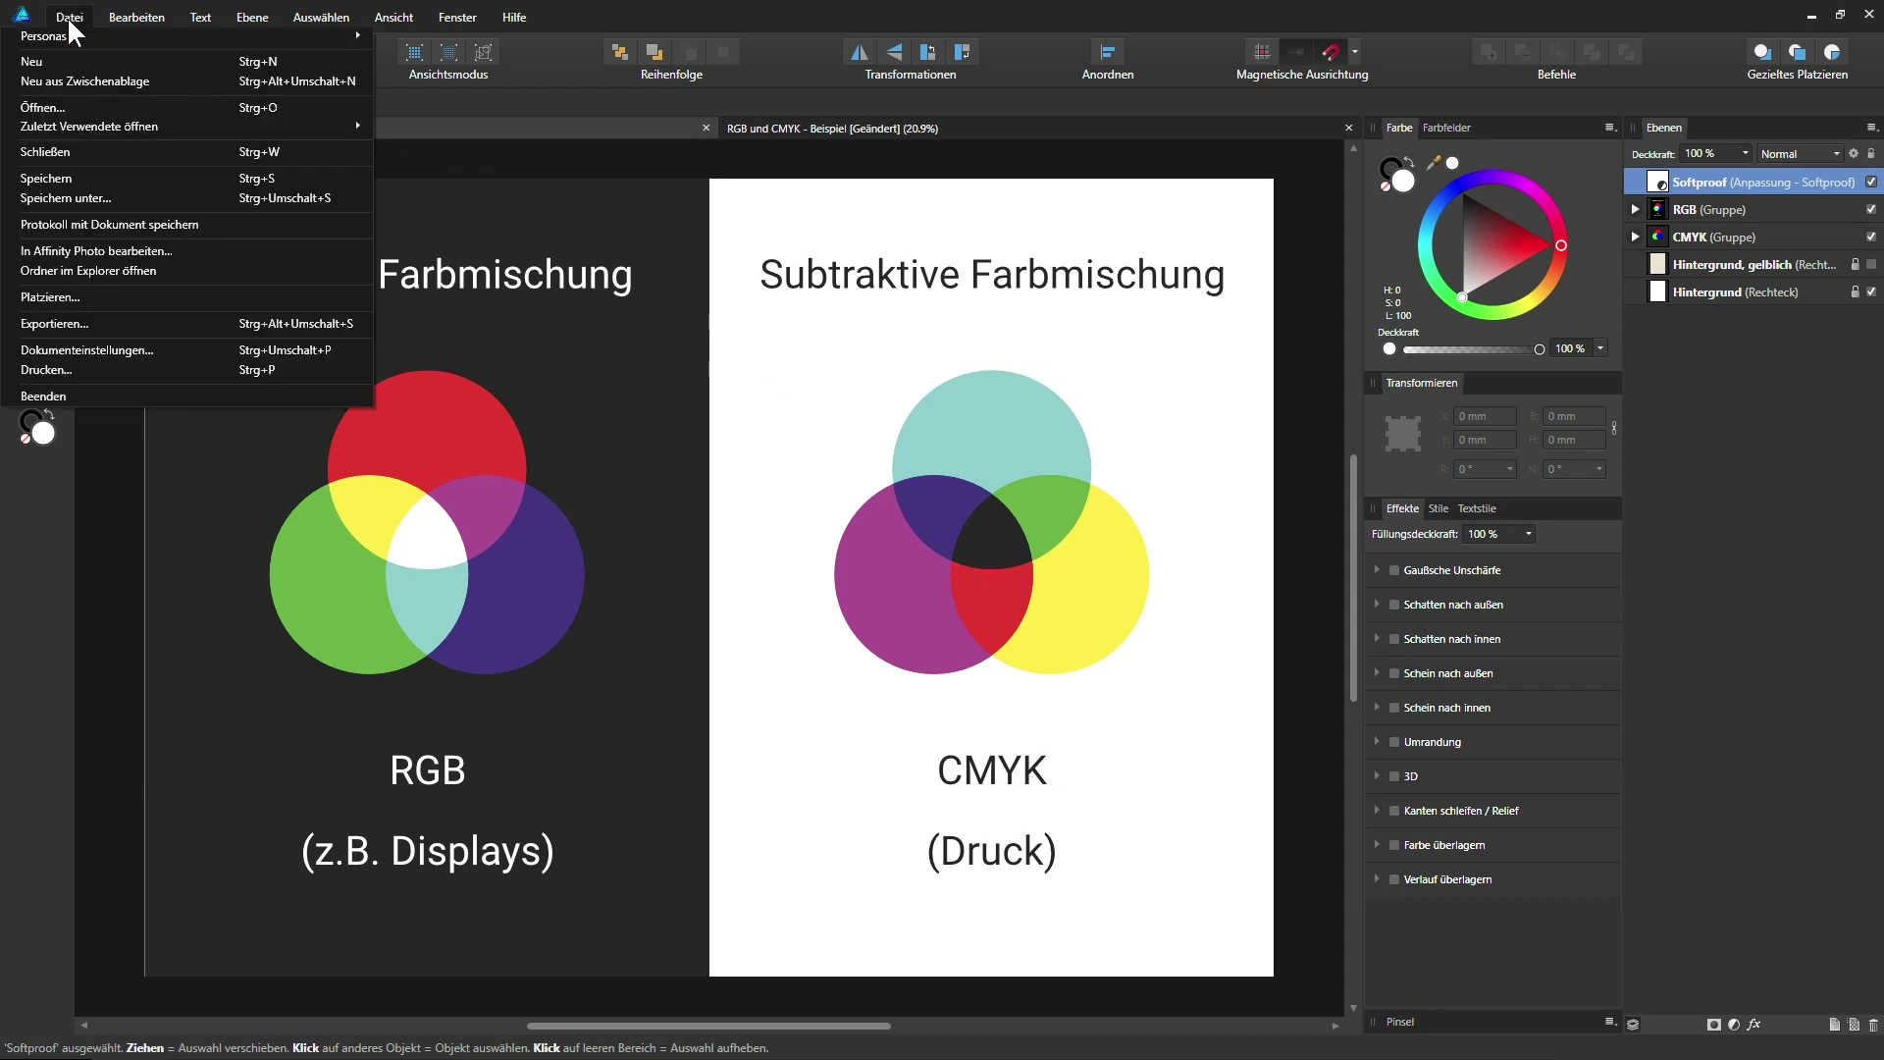
pyautogui.click(73, 40)
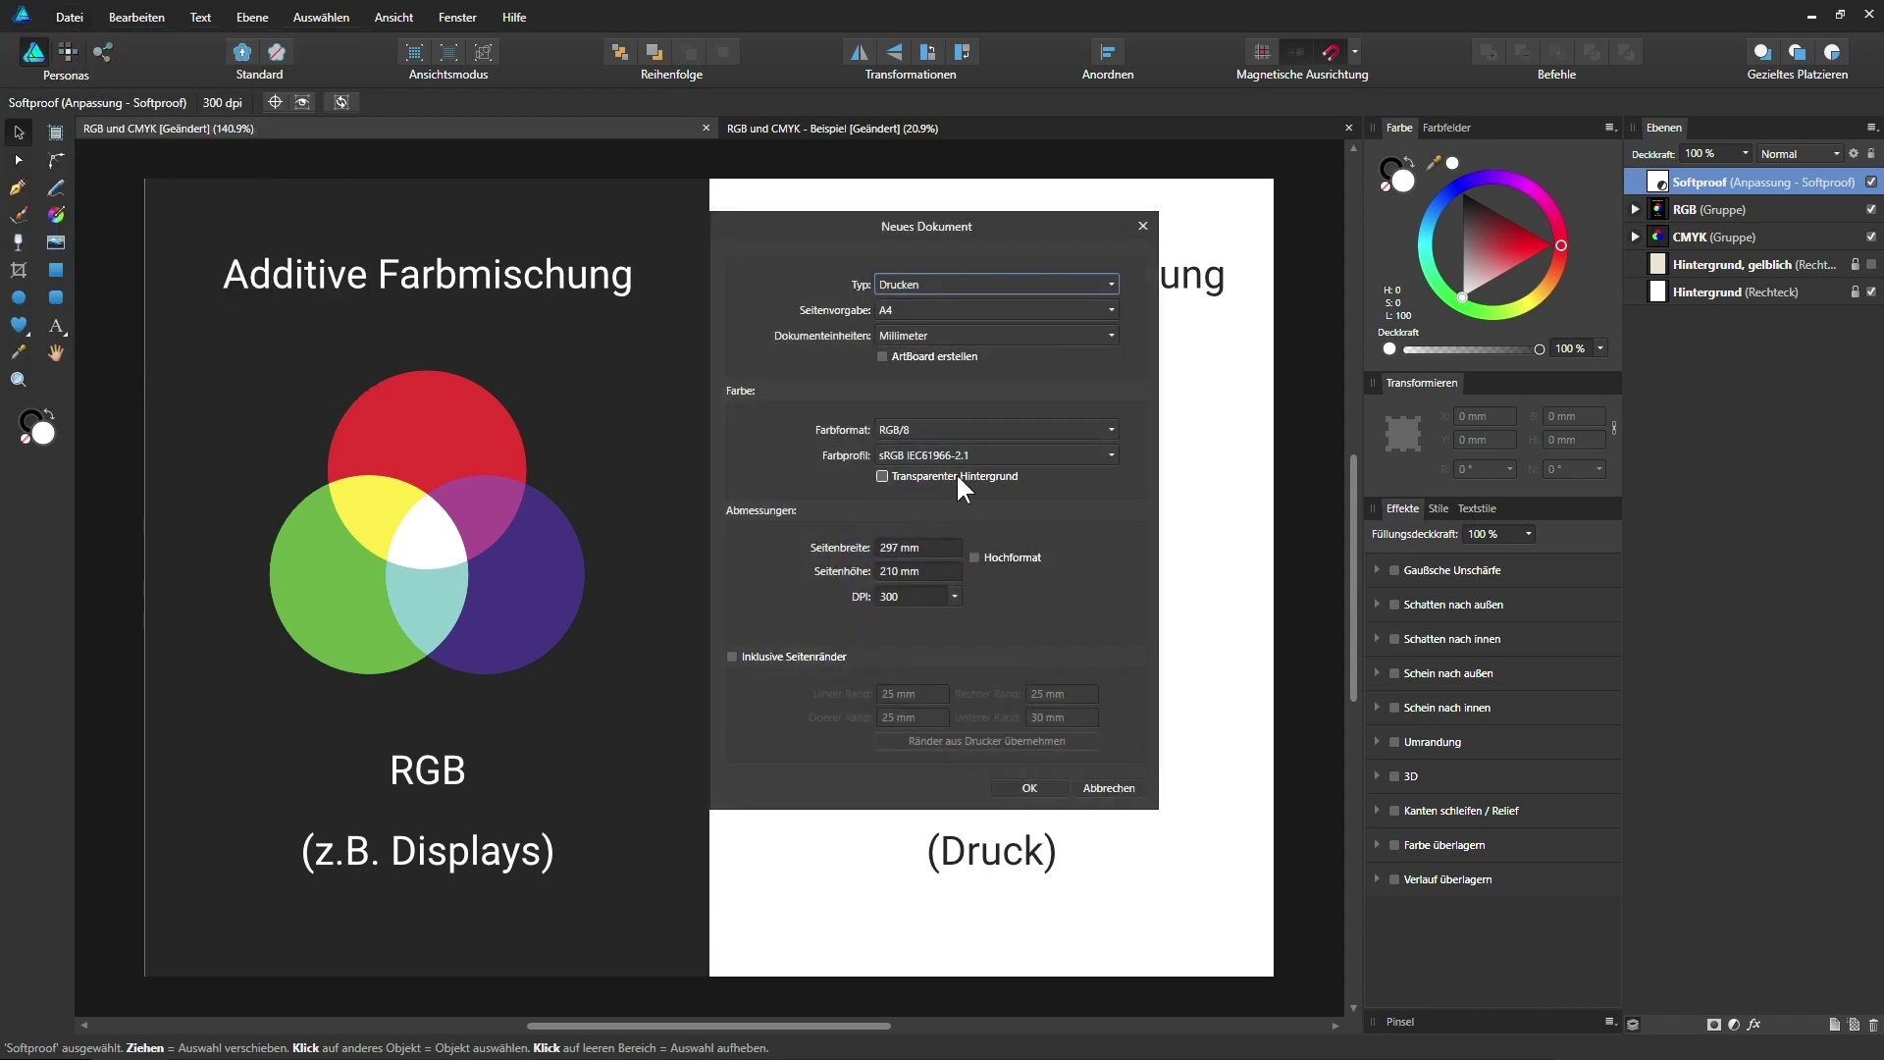
pyautogui.click(914, 432)
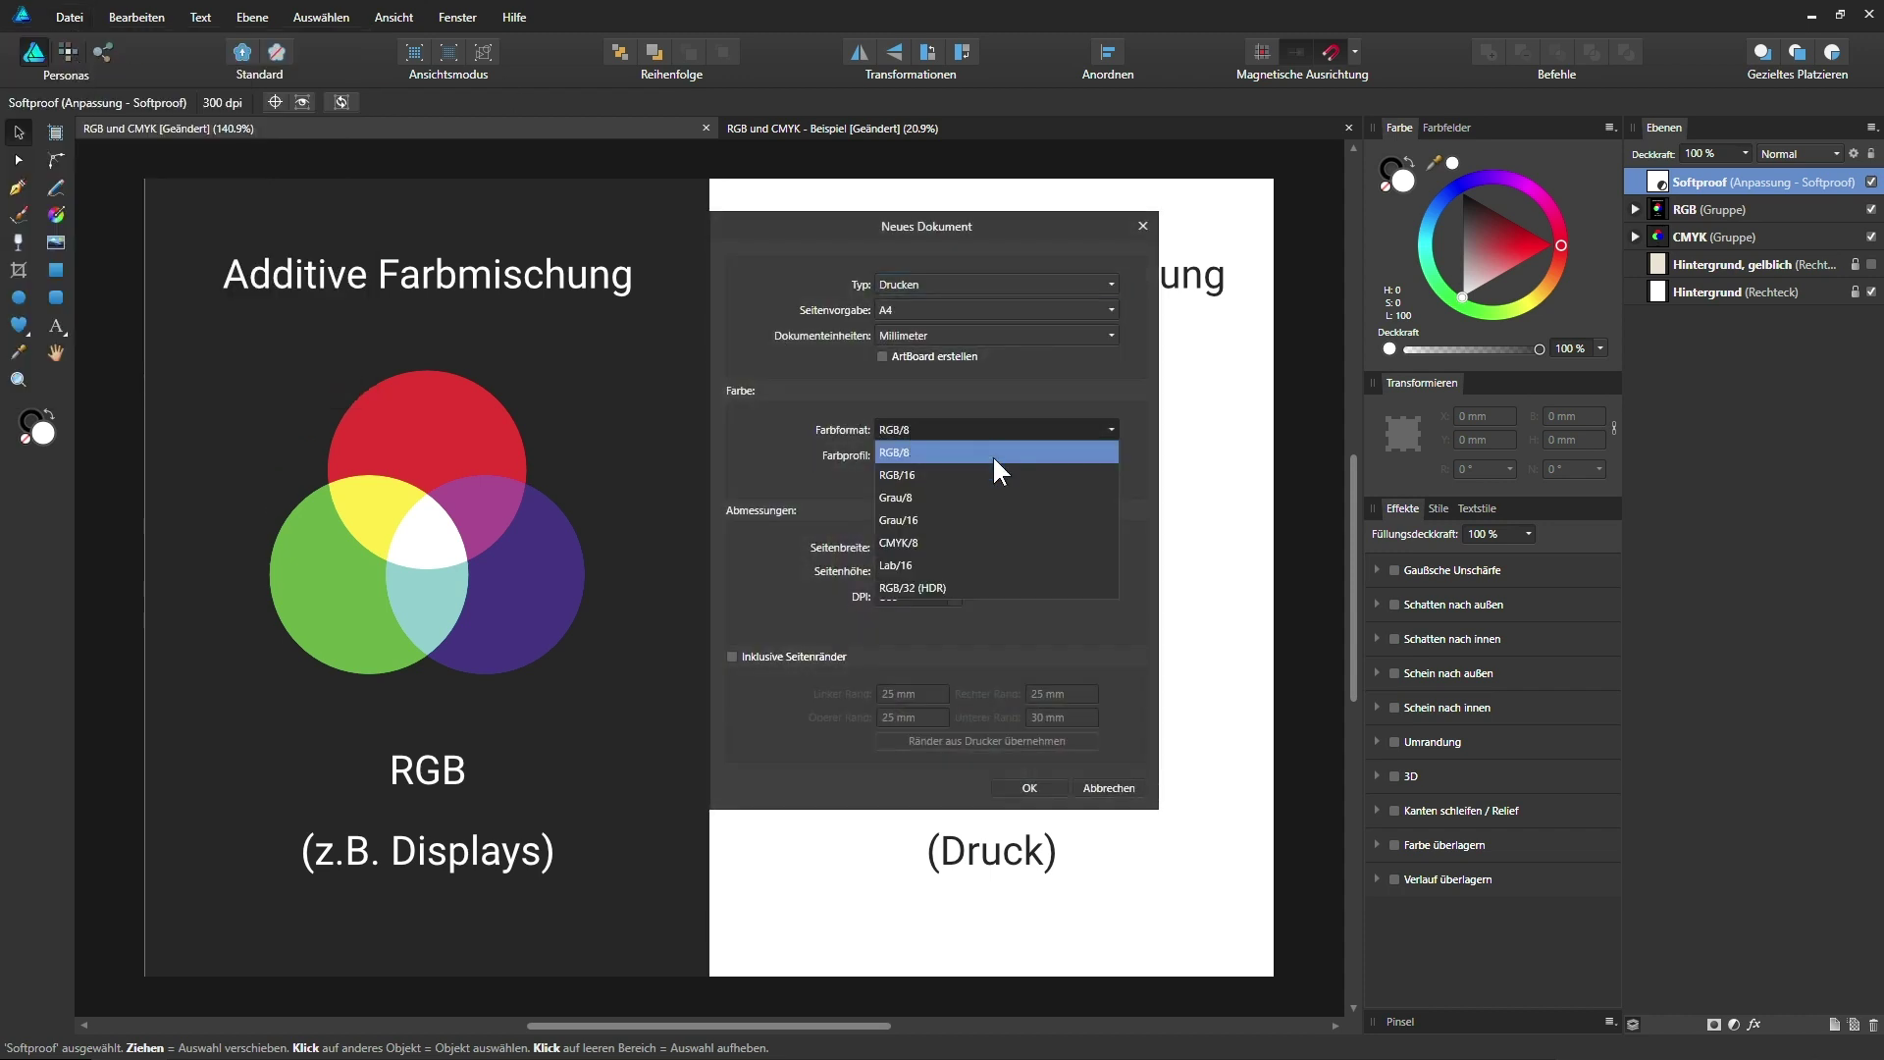
pyautogui.click(888, 542)
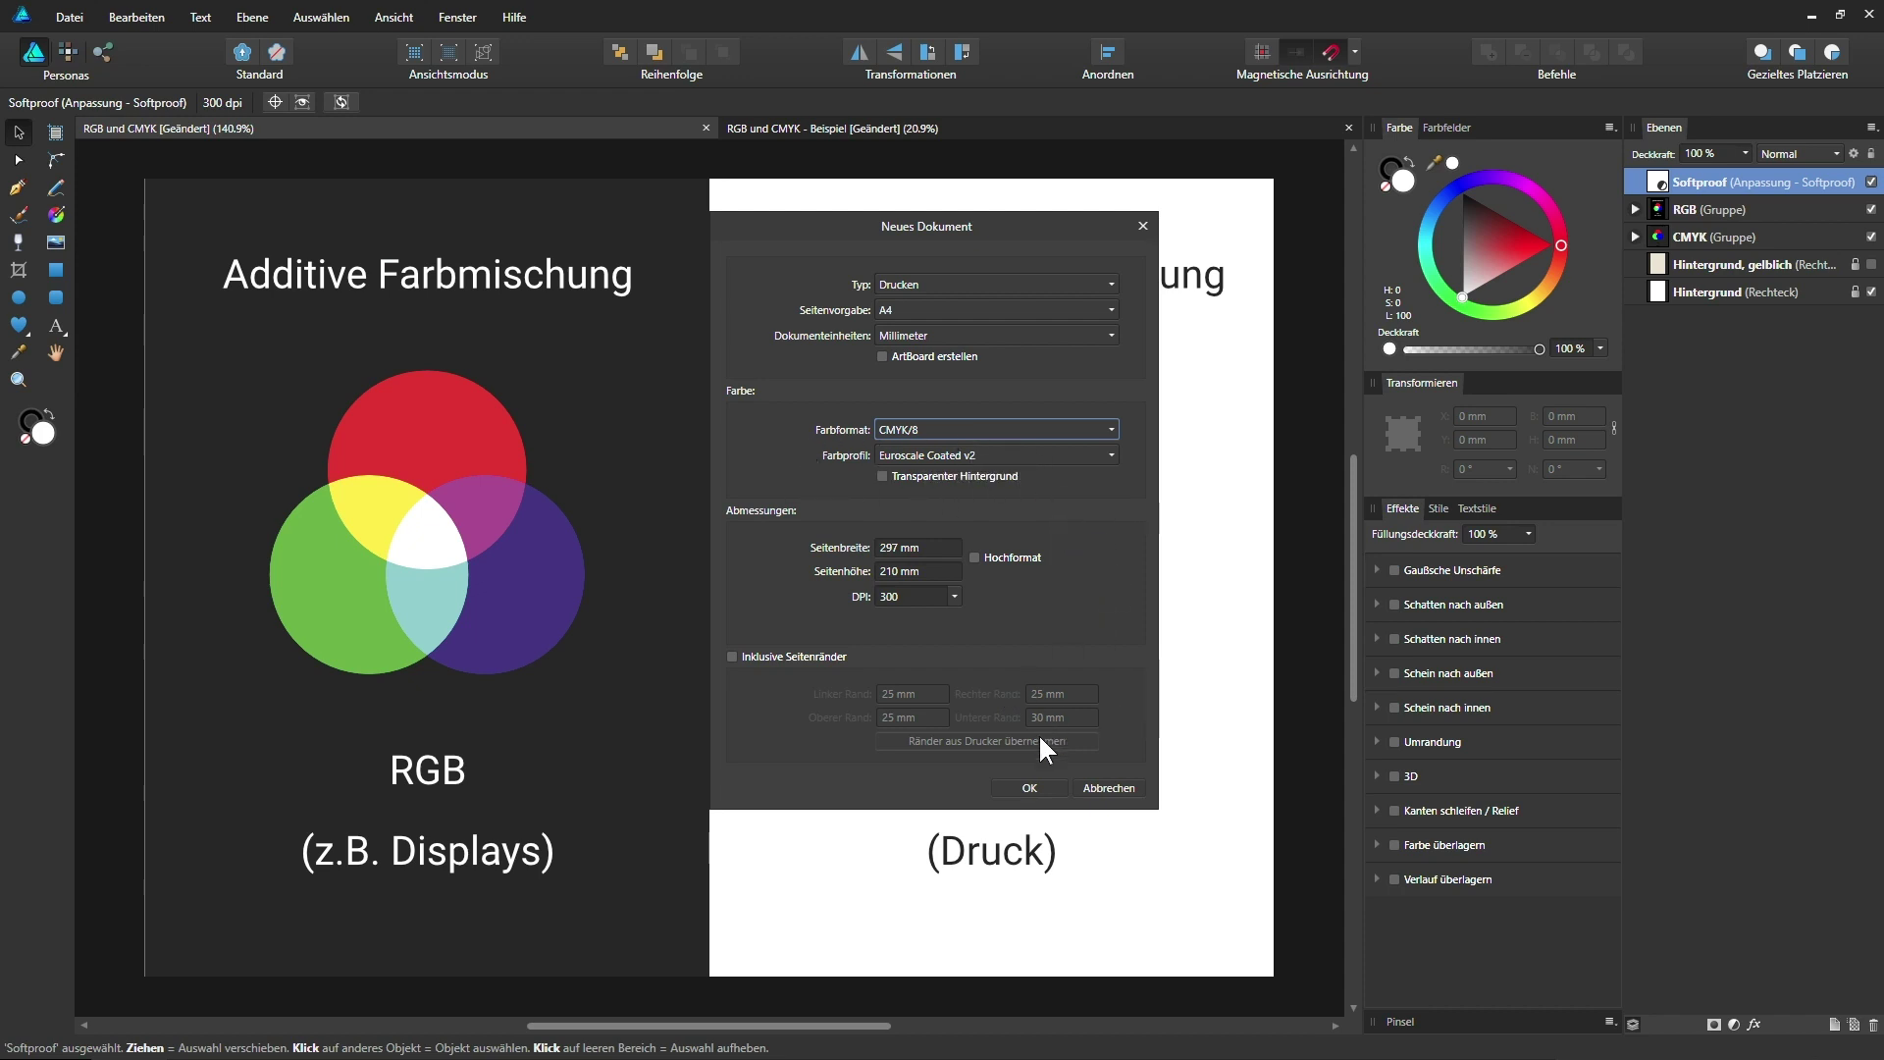
pyautogui.click(1037, 787)
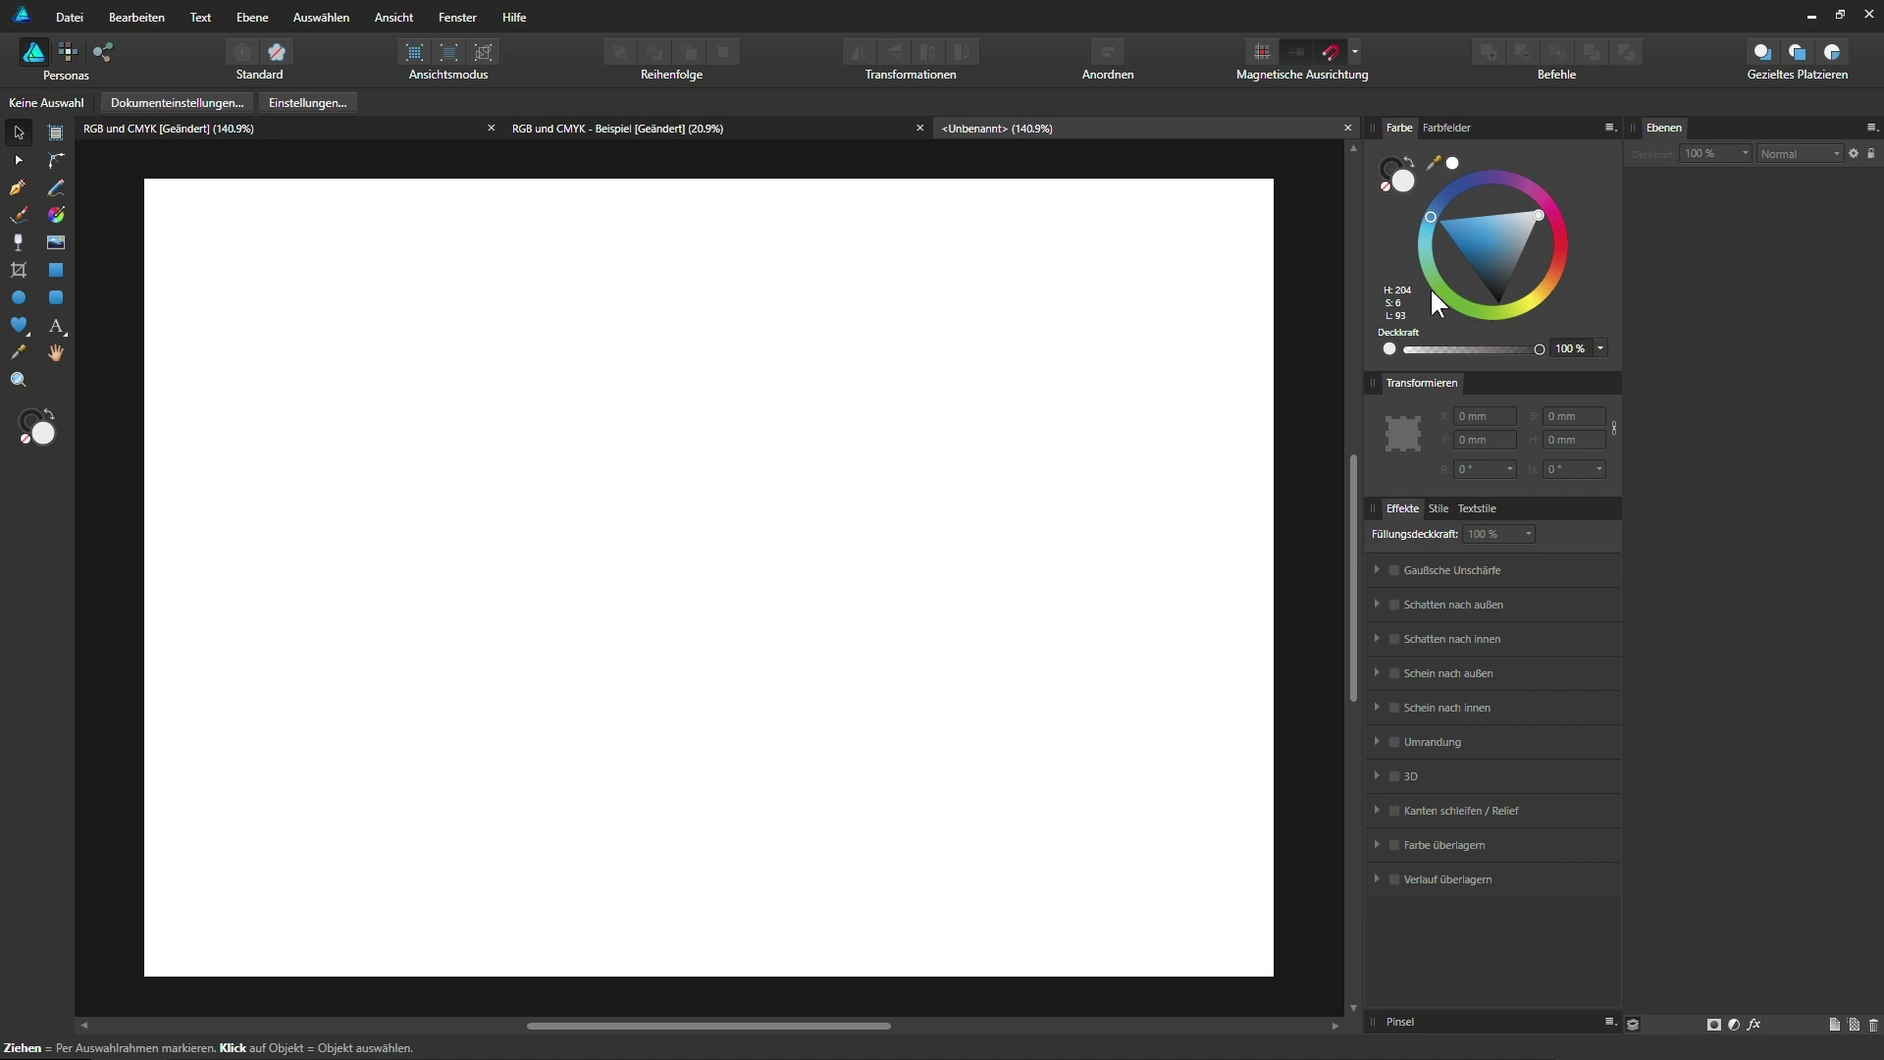
# - Flip between the comparison and untitled tabs, then close the untitled document
pyautogui.click(356, 127)
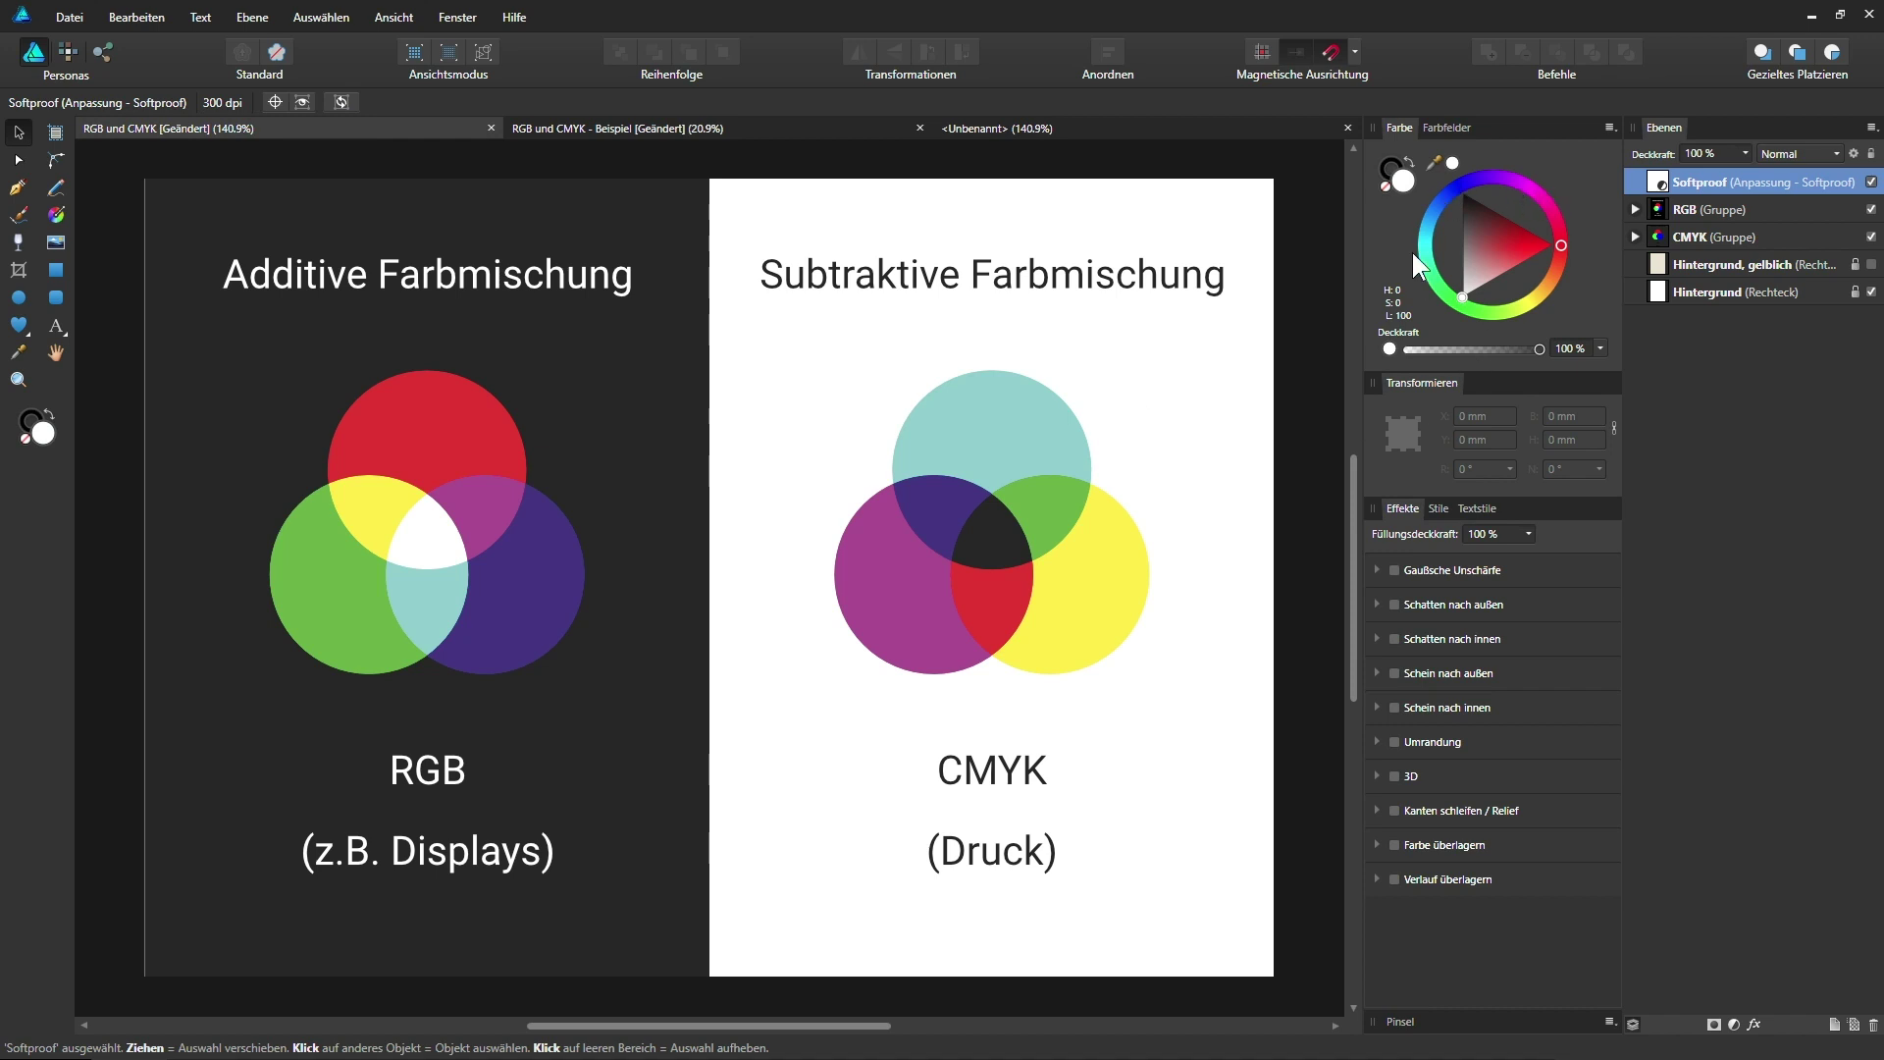
pyautogui.click(1091, 128)
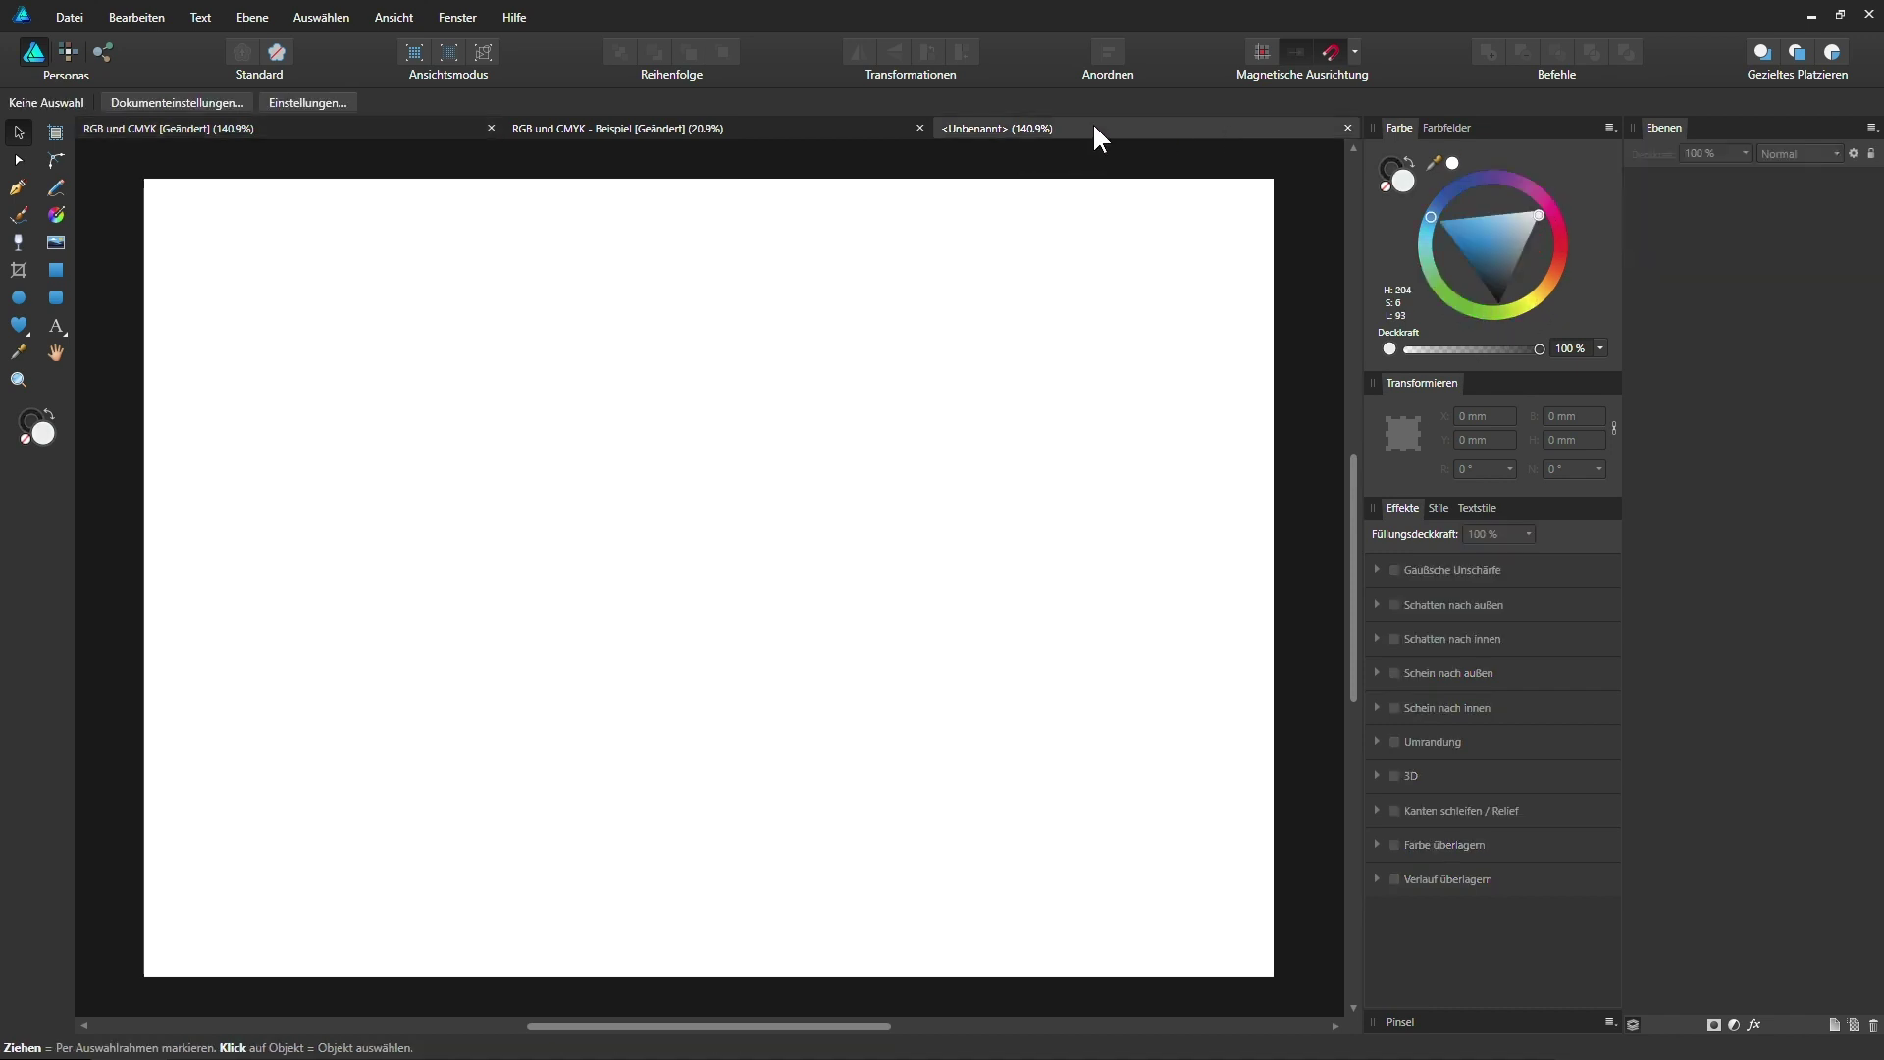
pyautogui.click(336, 126)
pyautogui.click(1156, 128)
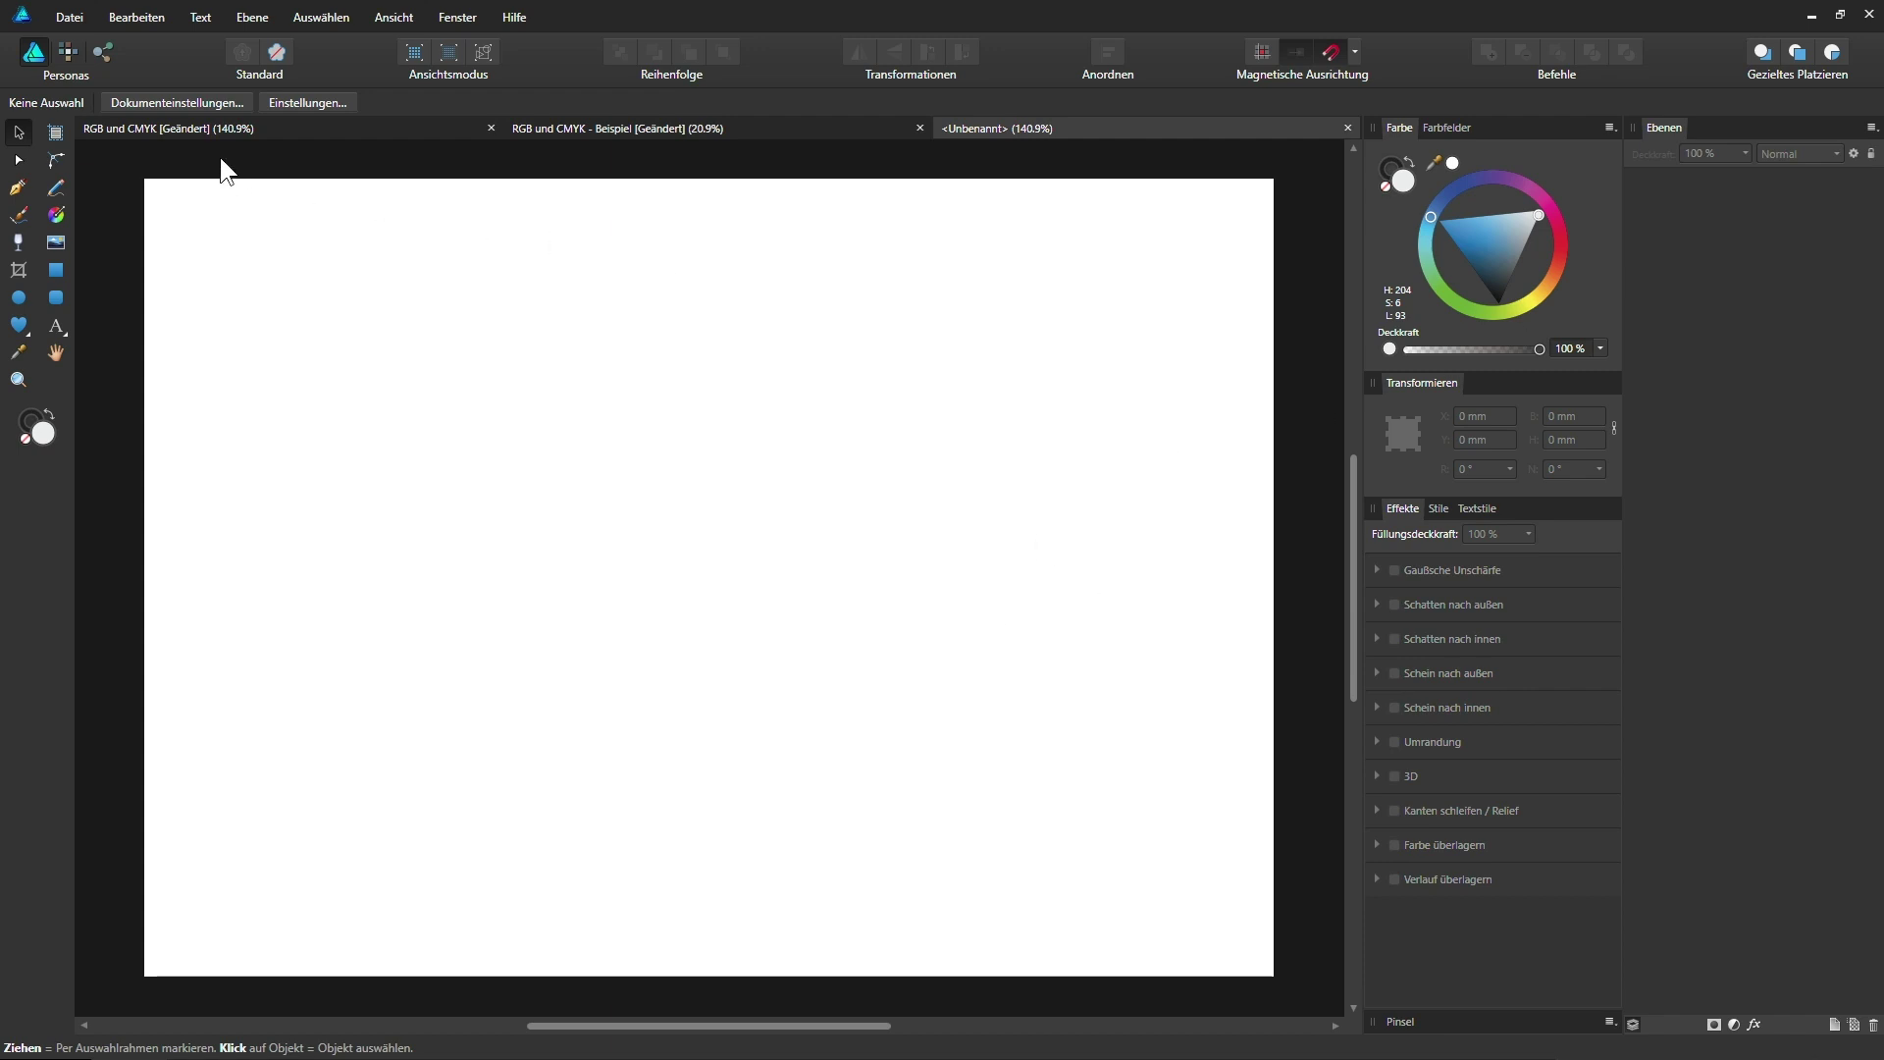
pyautogui.click(244, 126)
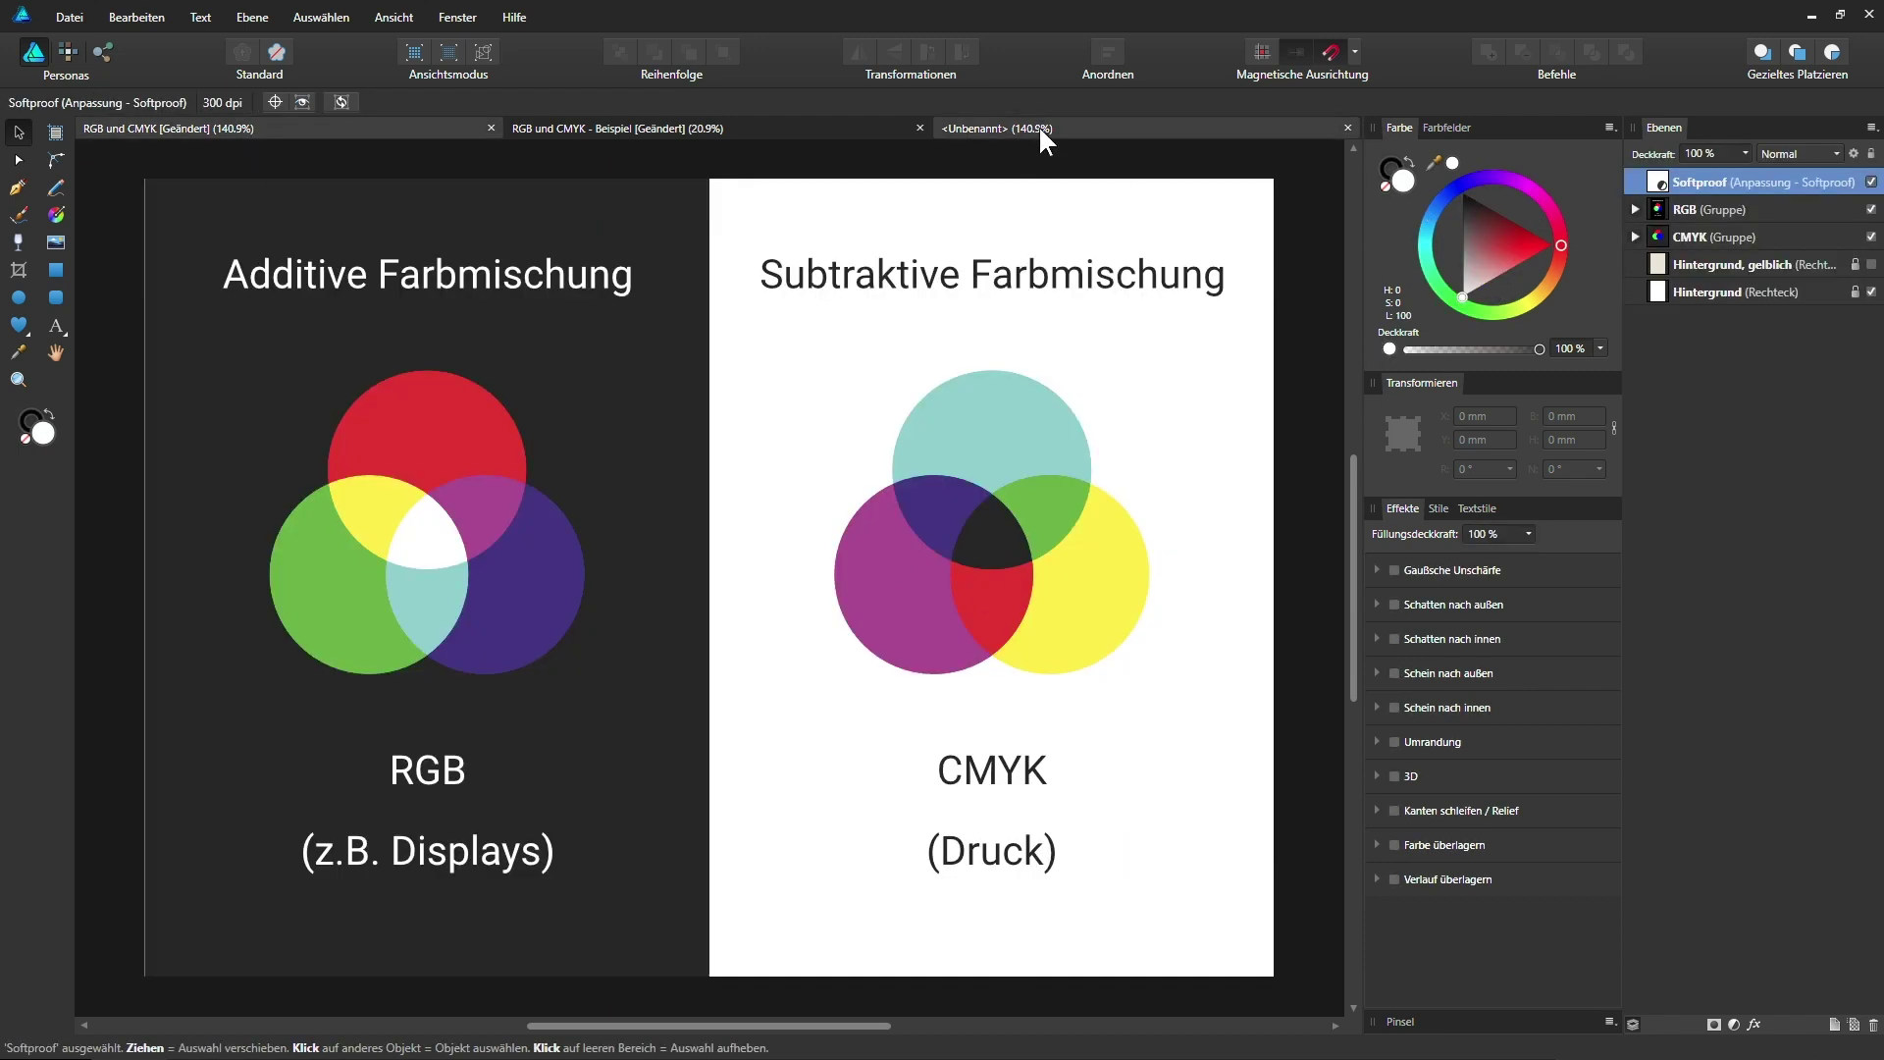
pyautogui.click(1038, 126)
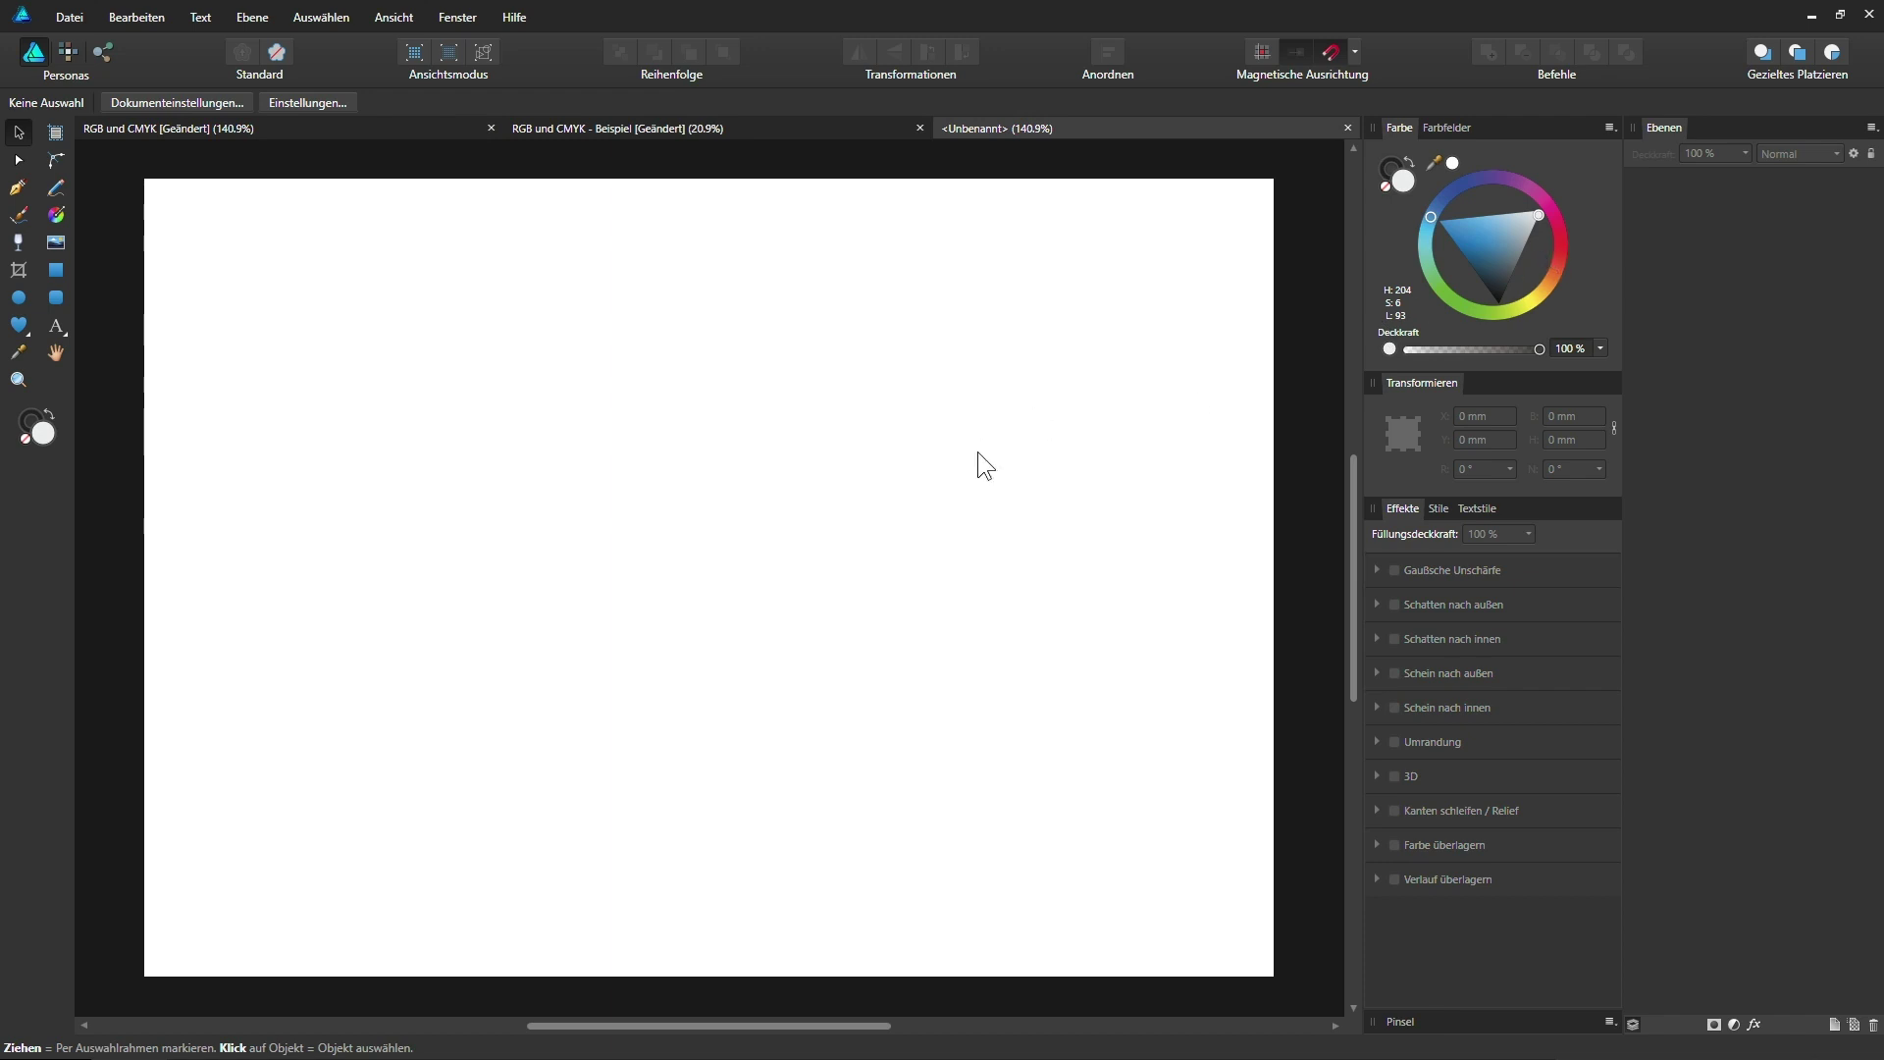
pyautogui.click(1348, 128)
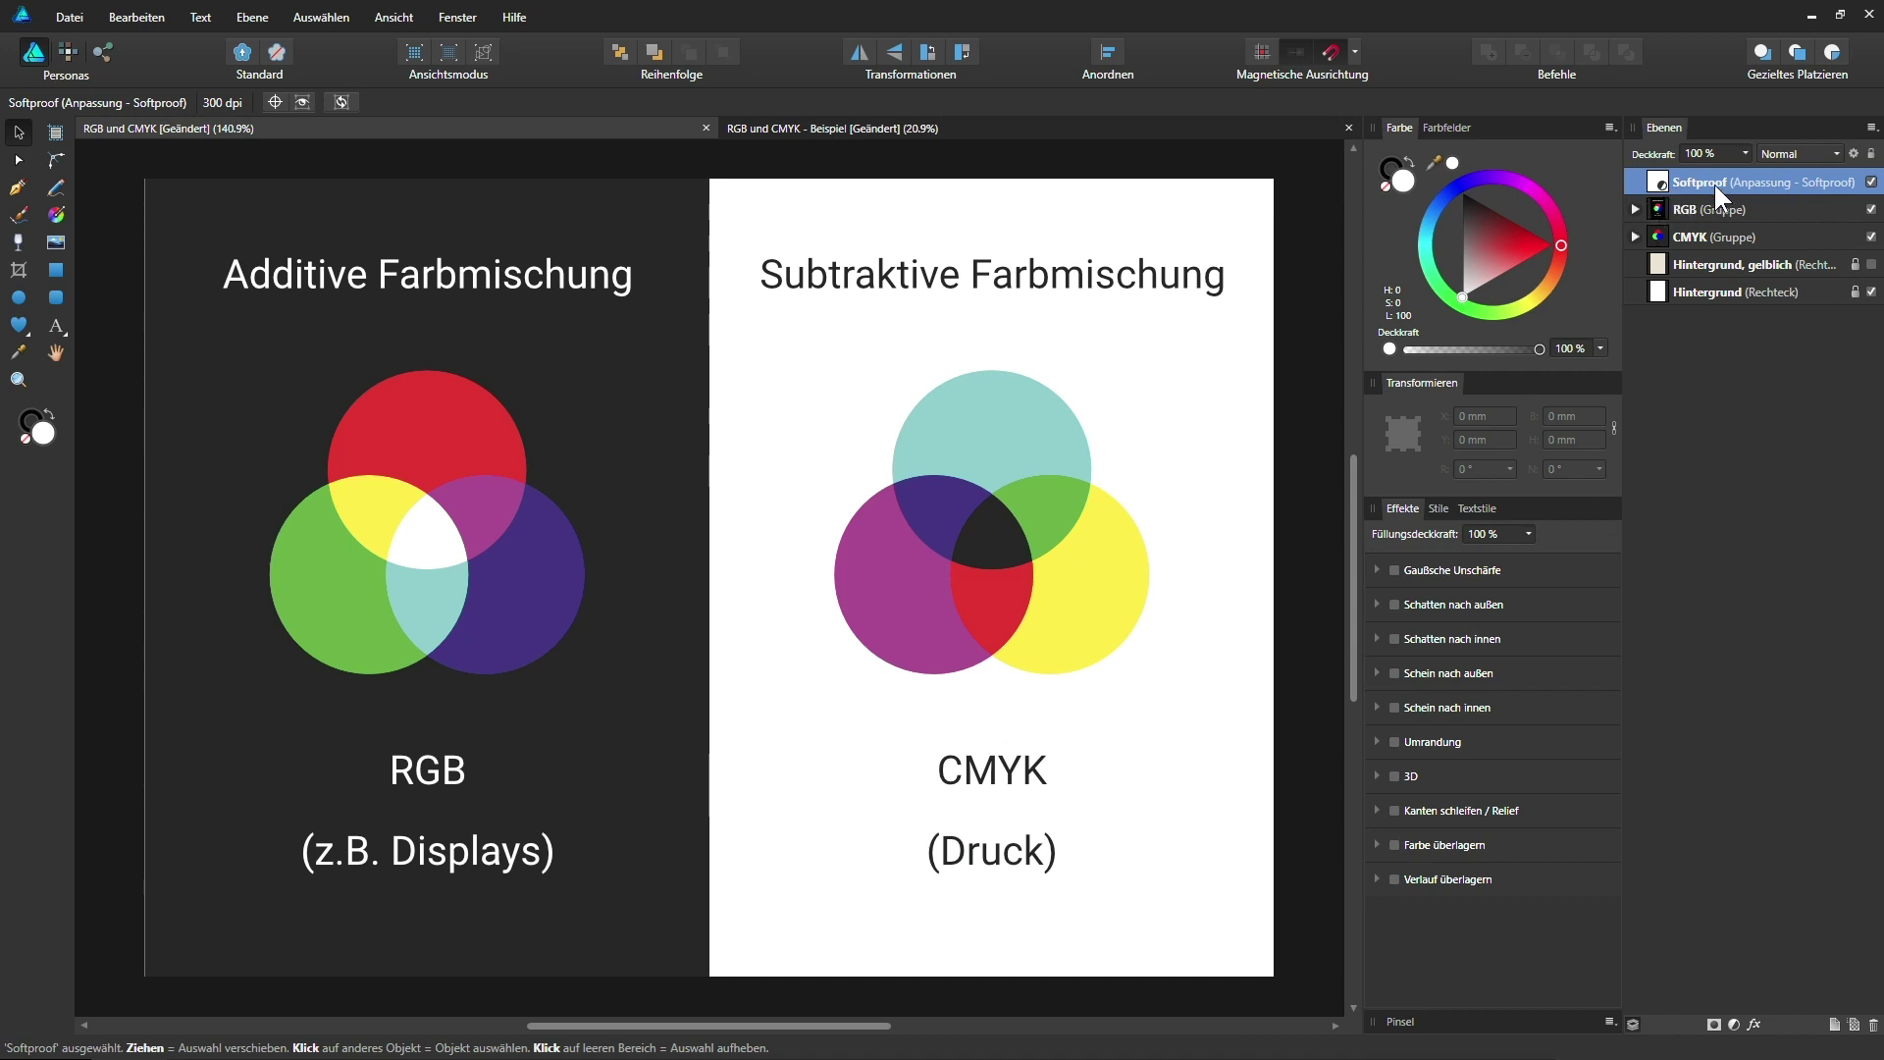
# - Toggle Softproof to compare vivid and muted colours, then switch to 'RGB und CMYK - Beispiel'
pyautogui.click(1871, 182)
pyautogui.click(1872, 182)
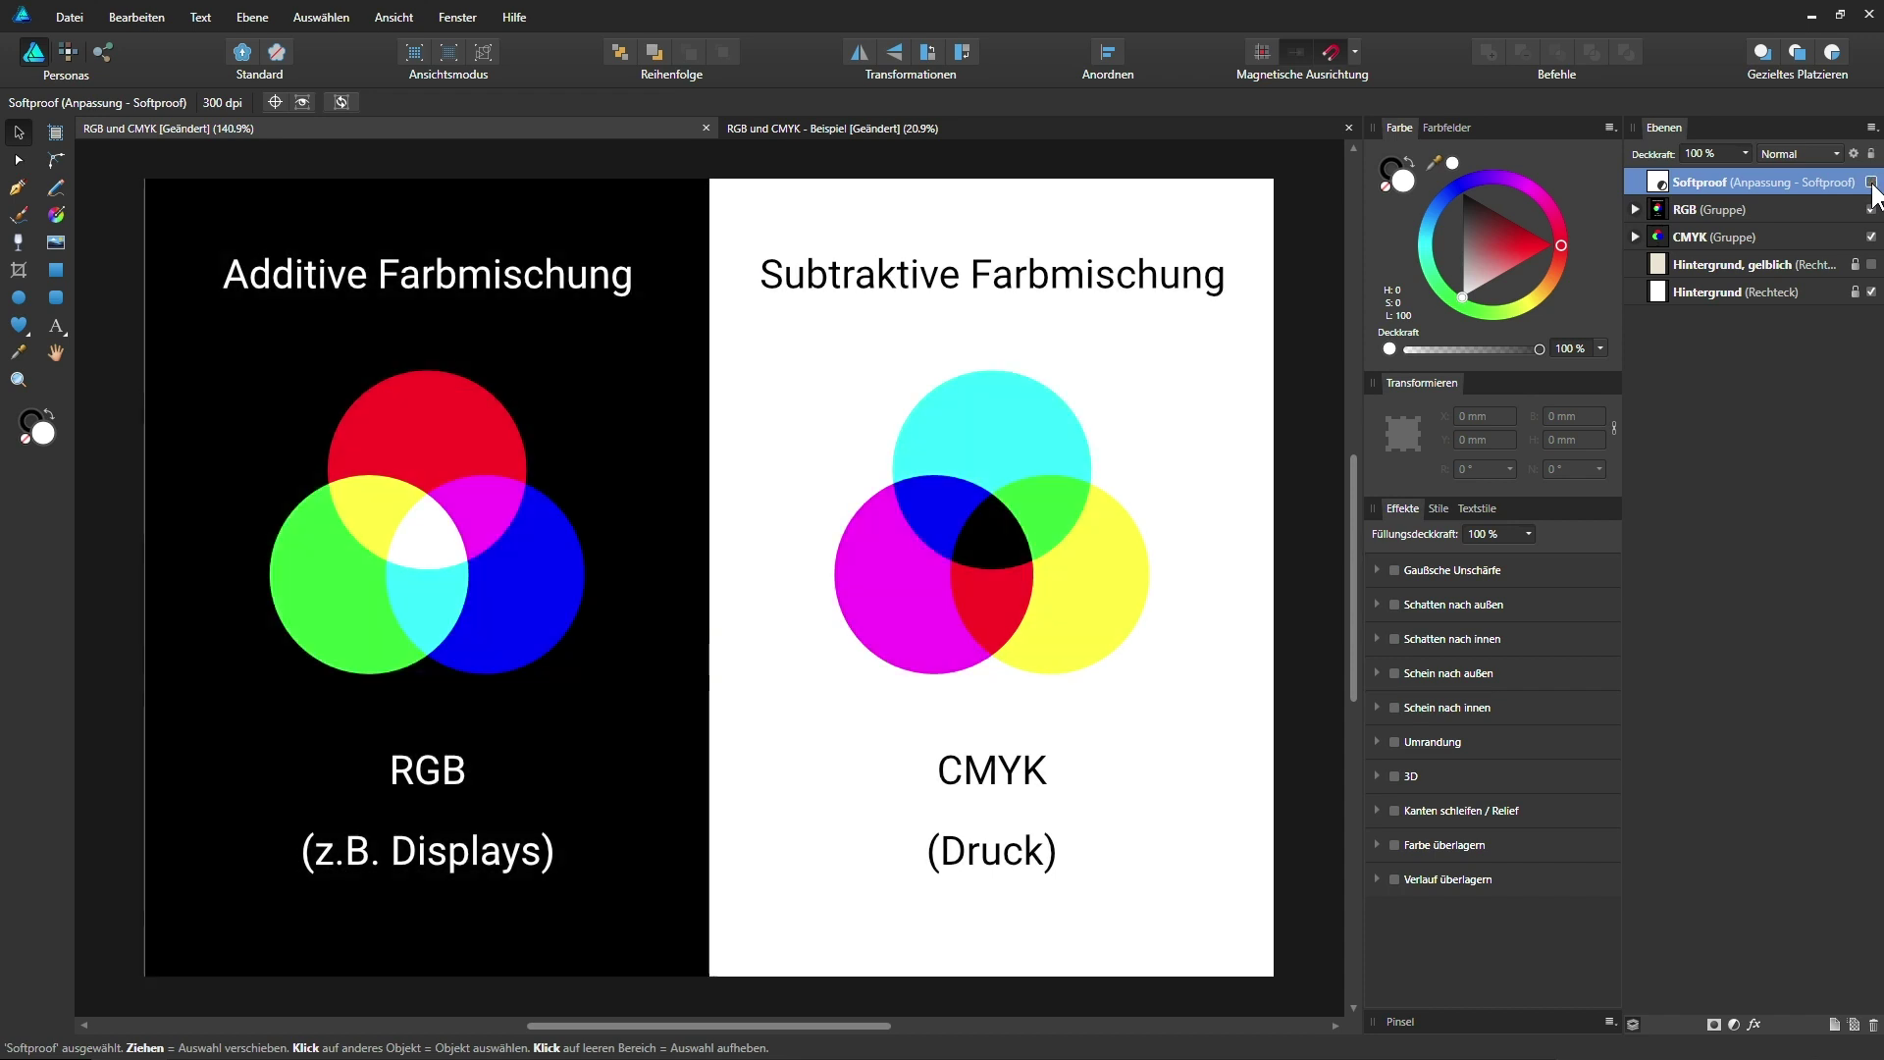
pyautogui.click(1871, 181)
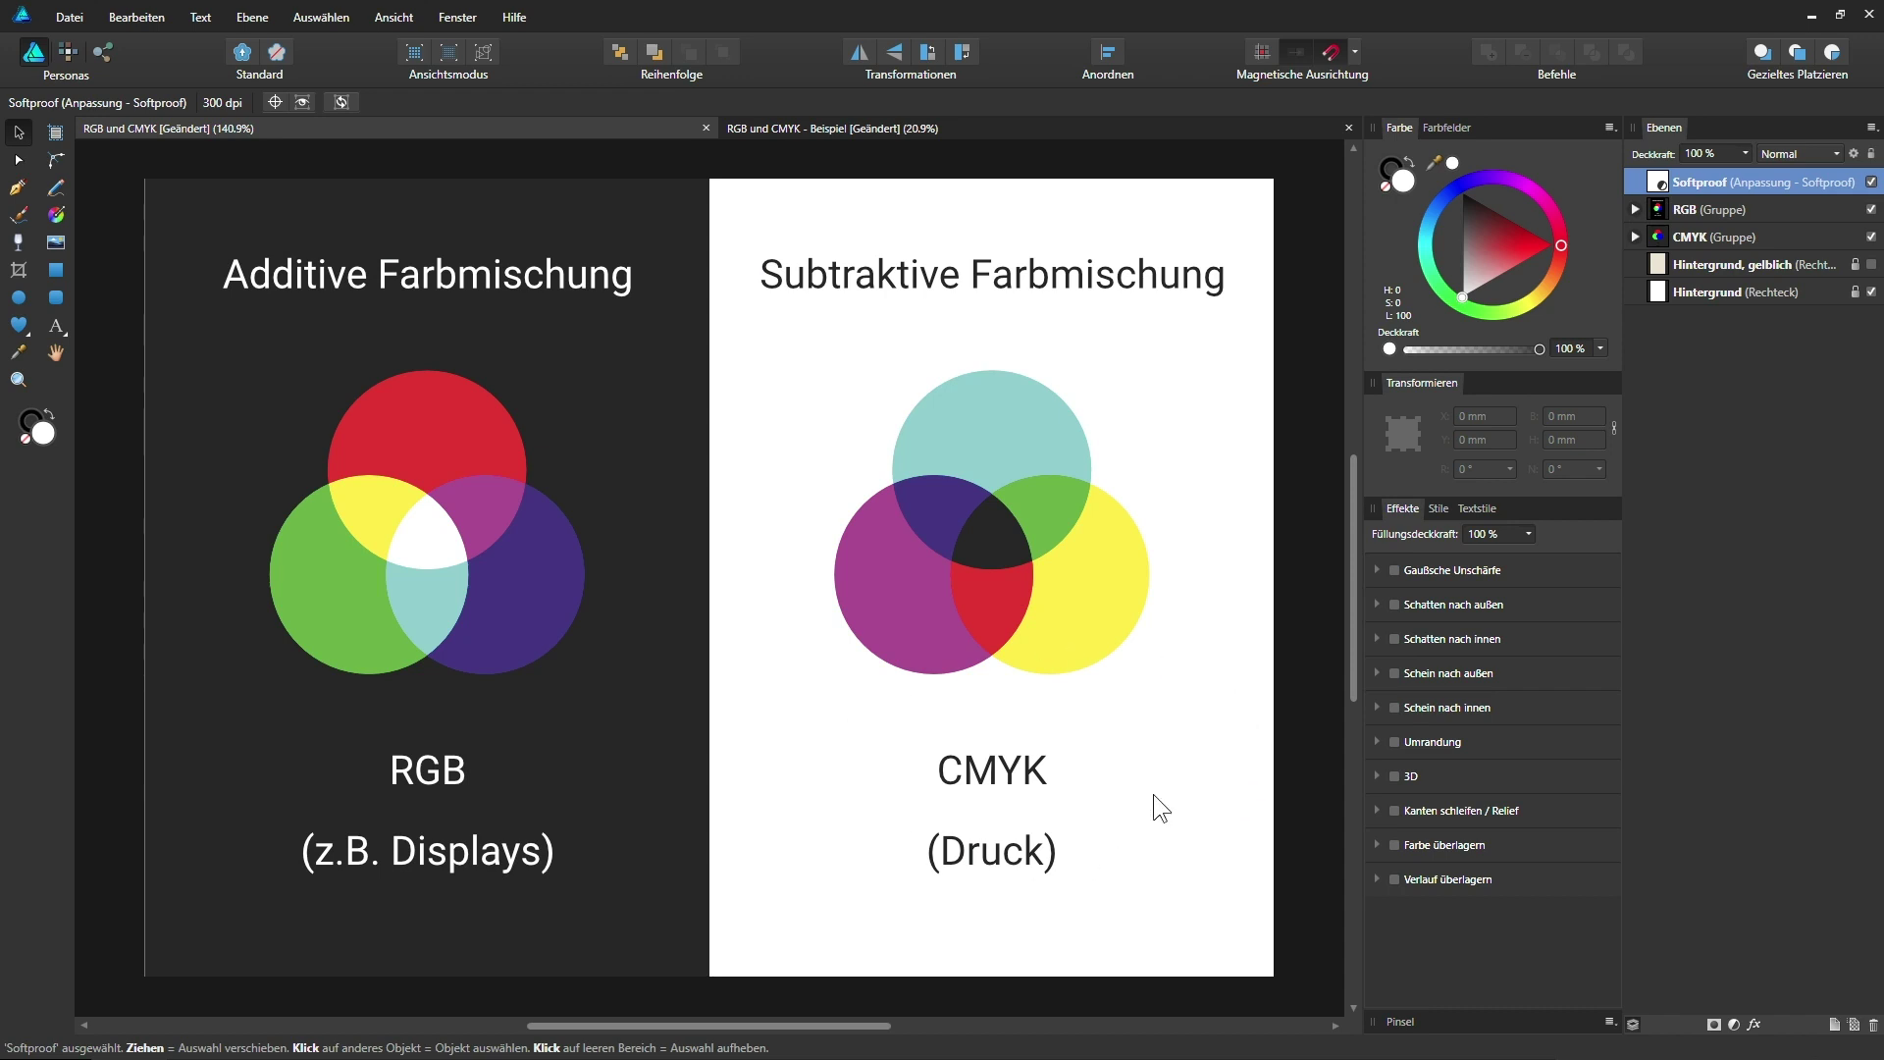
pyautogui.click(1871, 182)
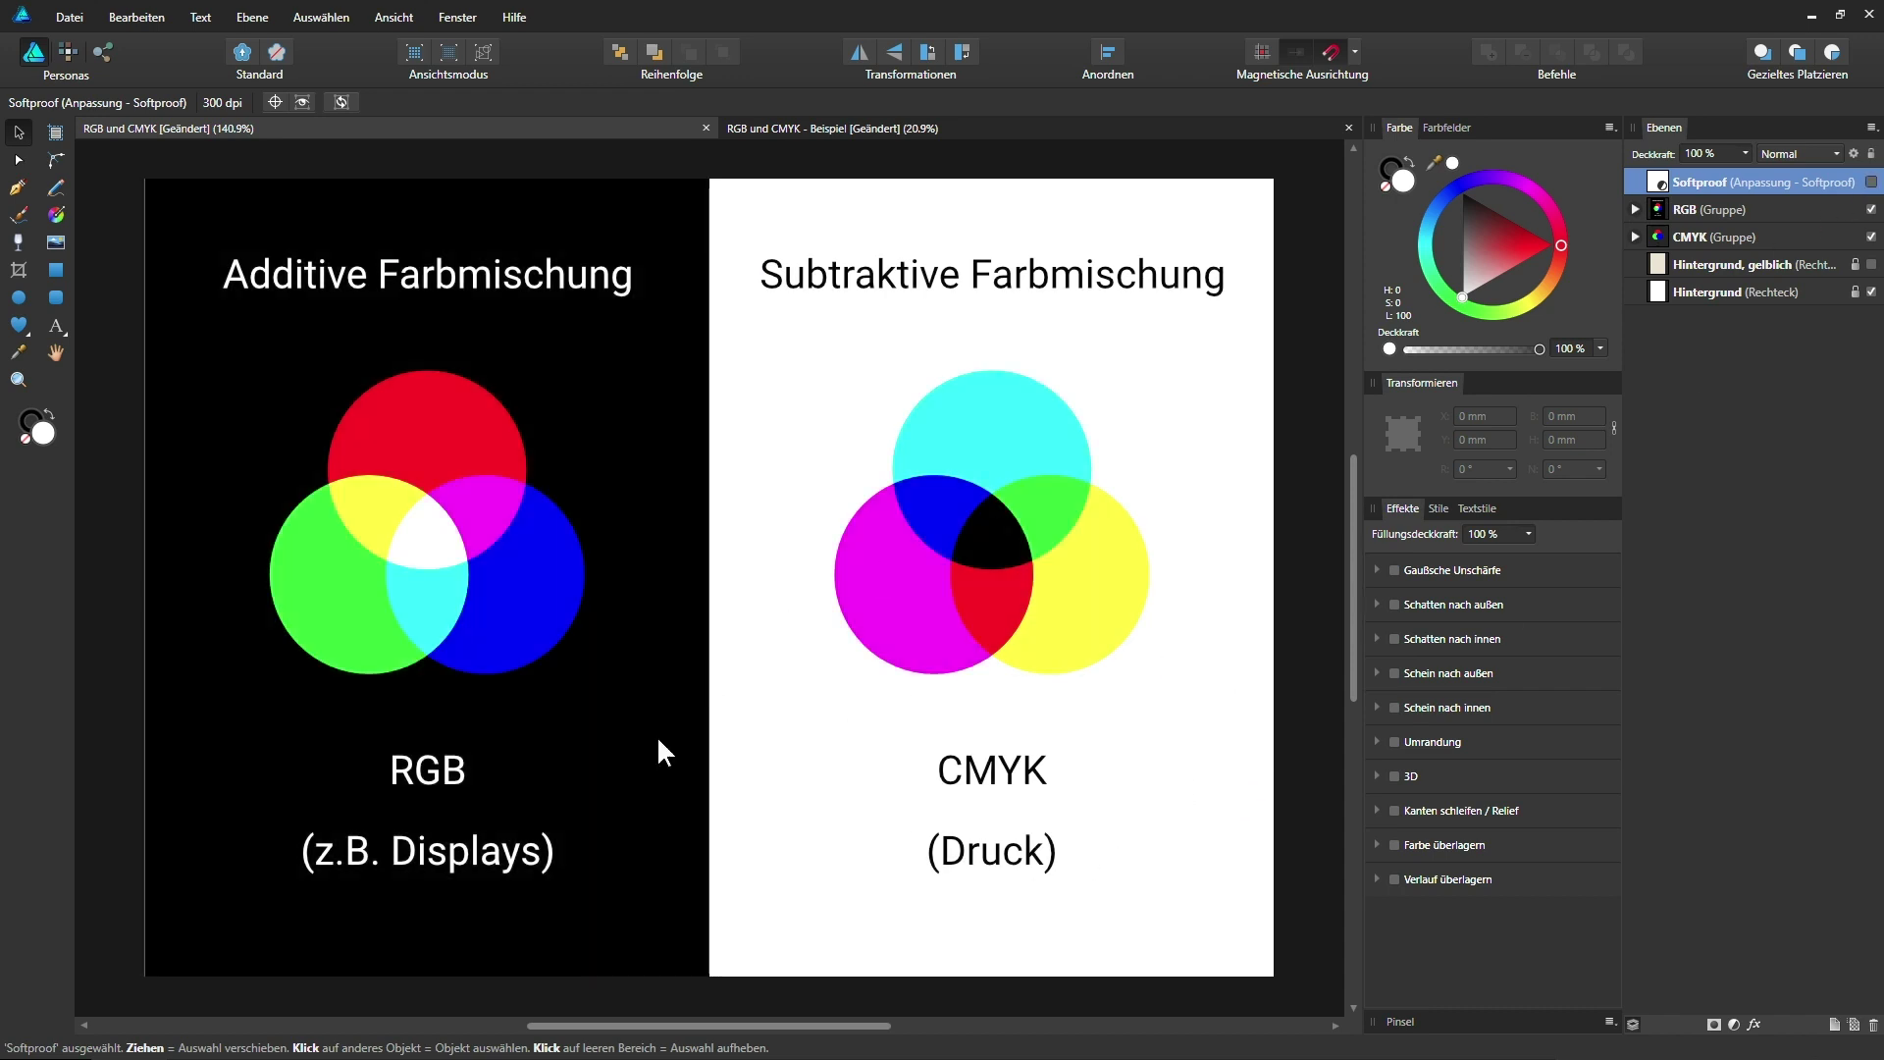
pyautogui.click(1872, 181)
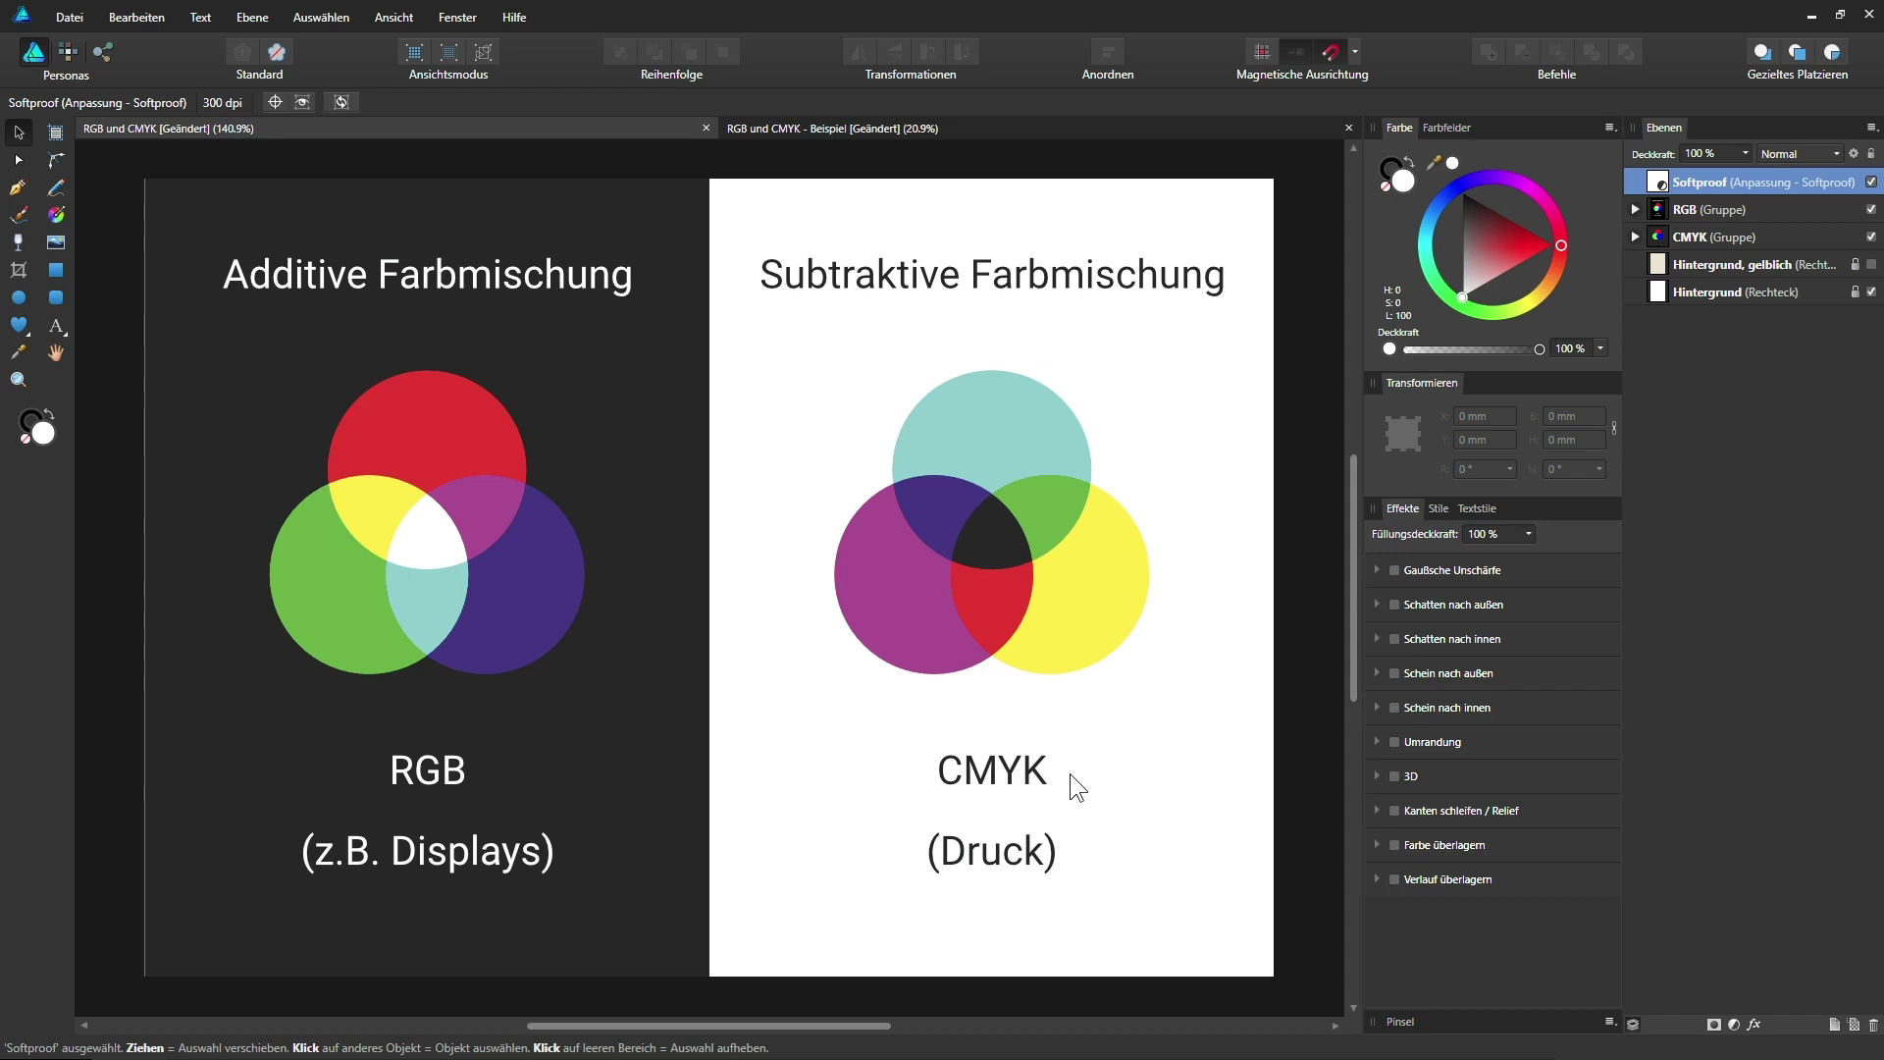
pyautogui.click(977, 136)
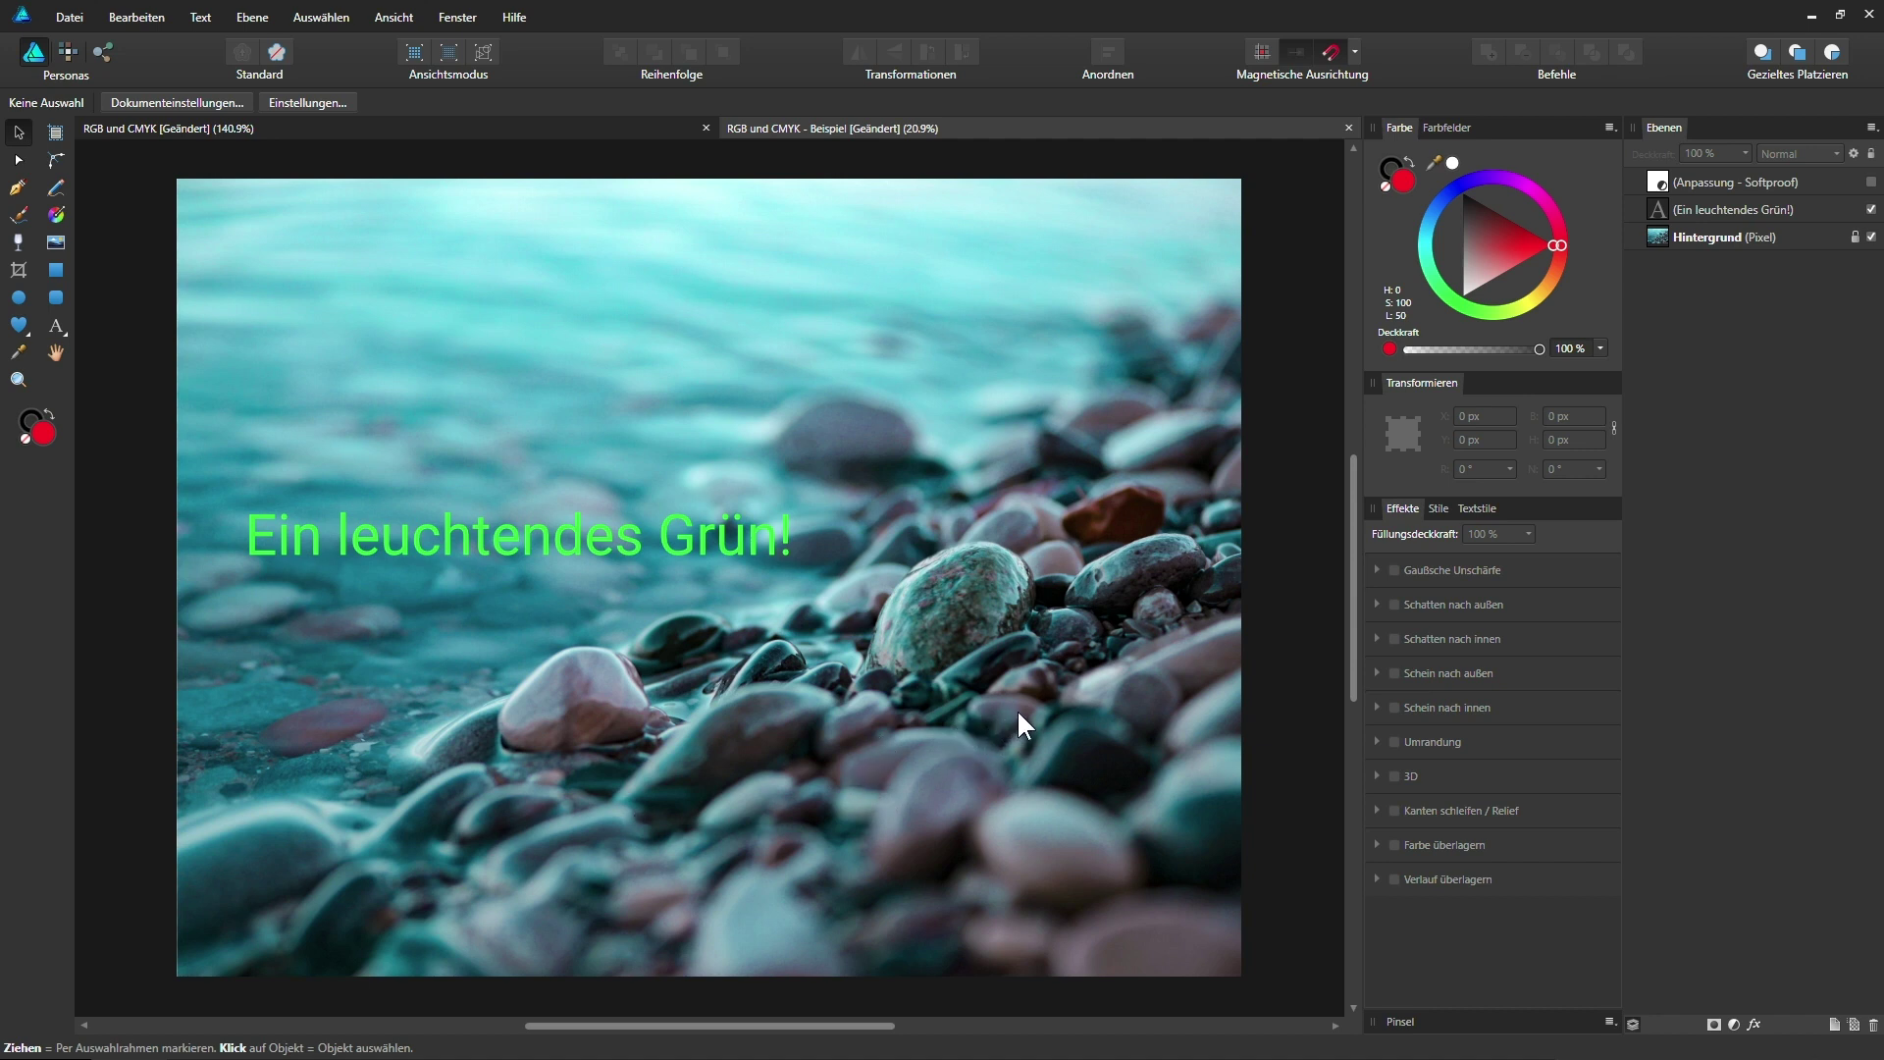
# - Turn the photo's Softproof layer on, then off again to show bright green text
pyautogui.click(1872, 181)
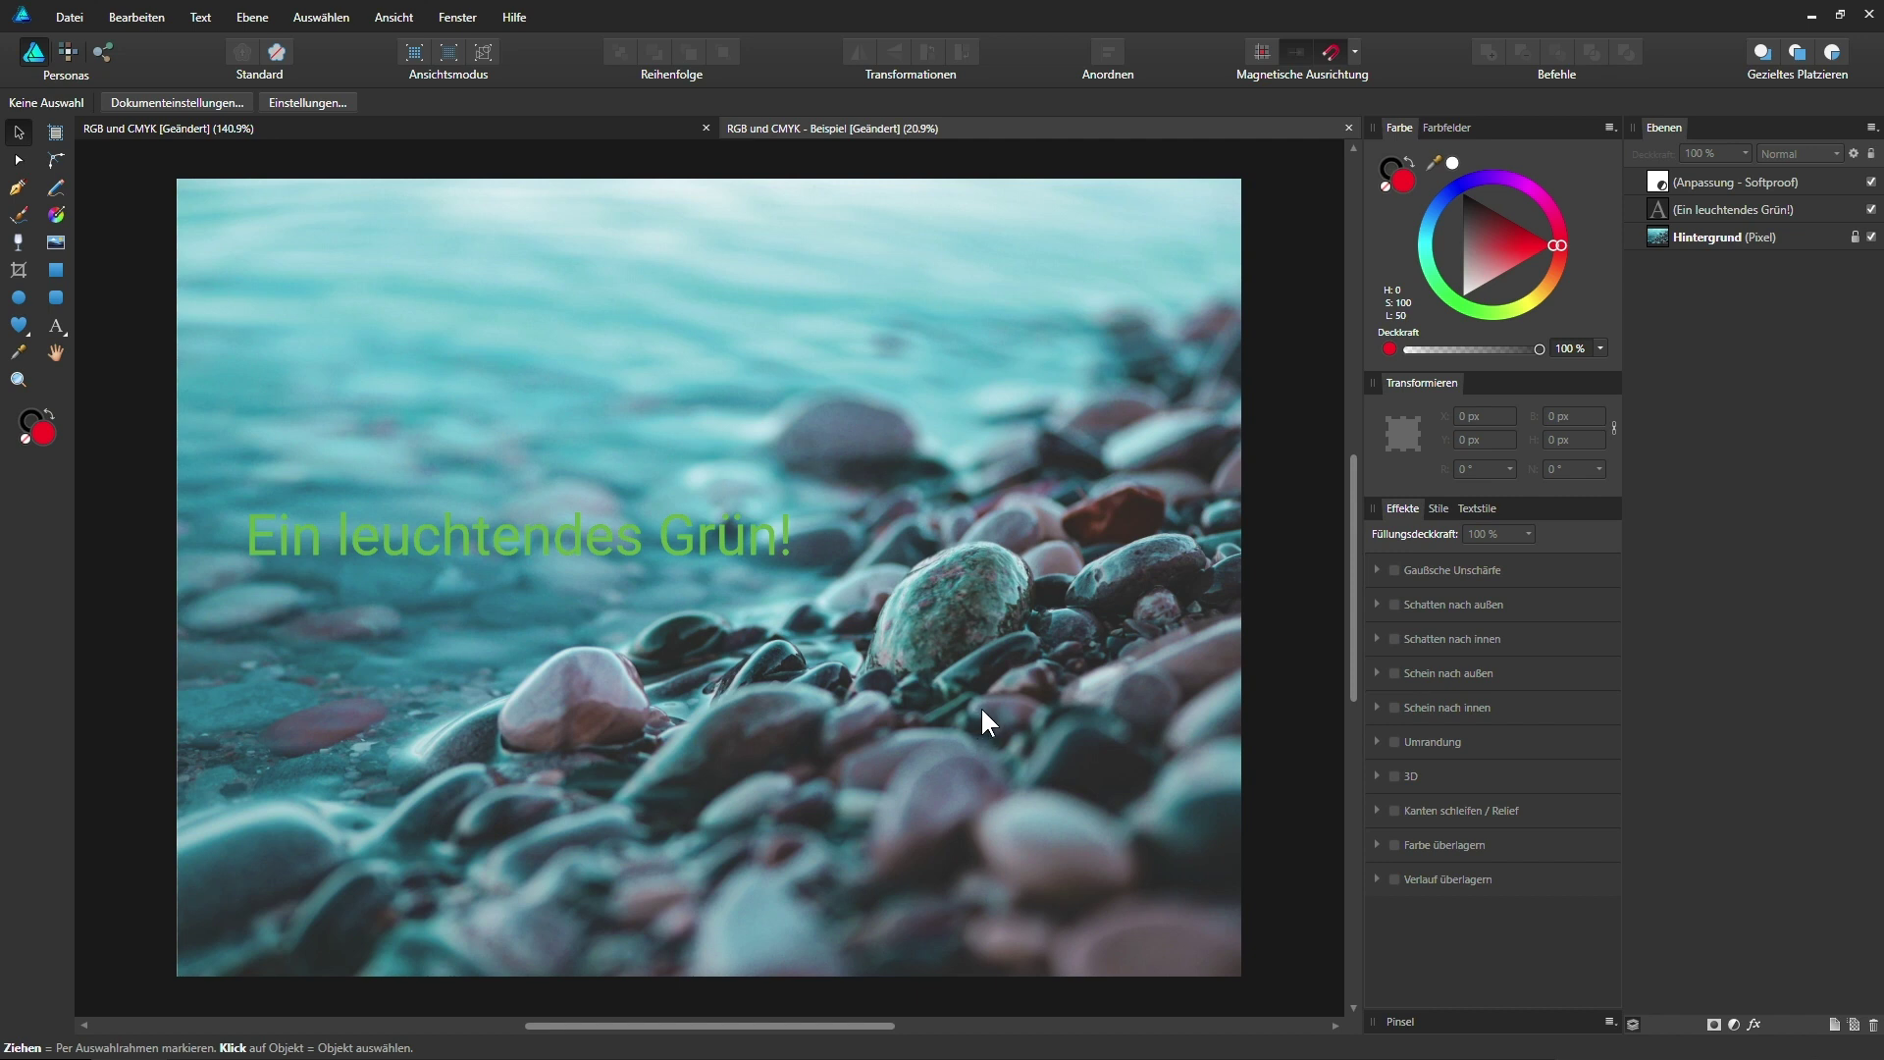
pyautogui.click(1871, 182)
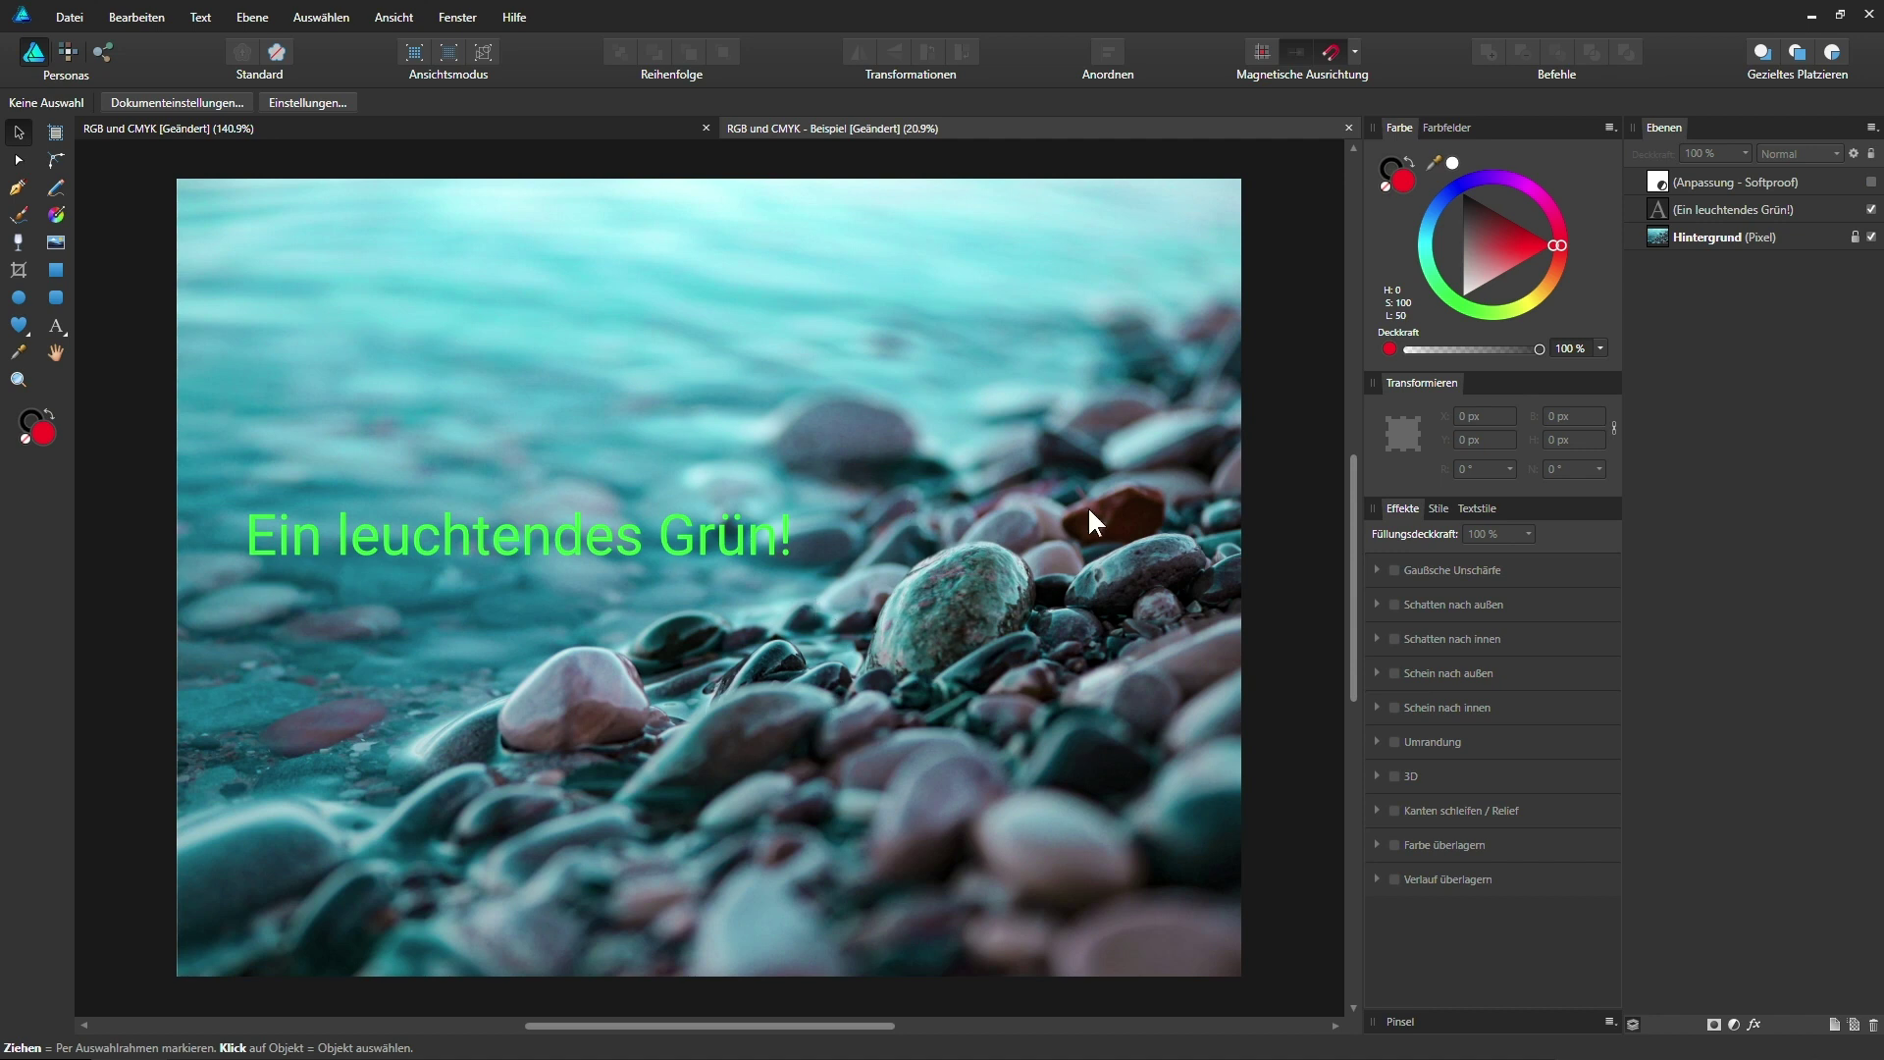
# - Re-enable the Softproof layer so 'Ein leuchtendes Grün!' appears duller green
pyautogui.click(1871, 182)
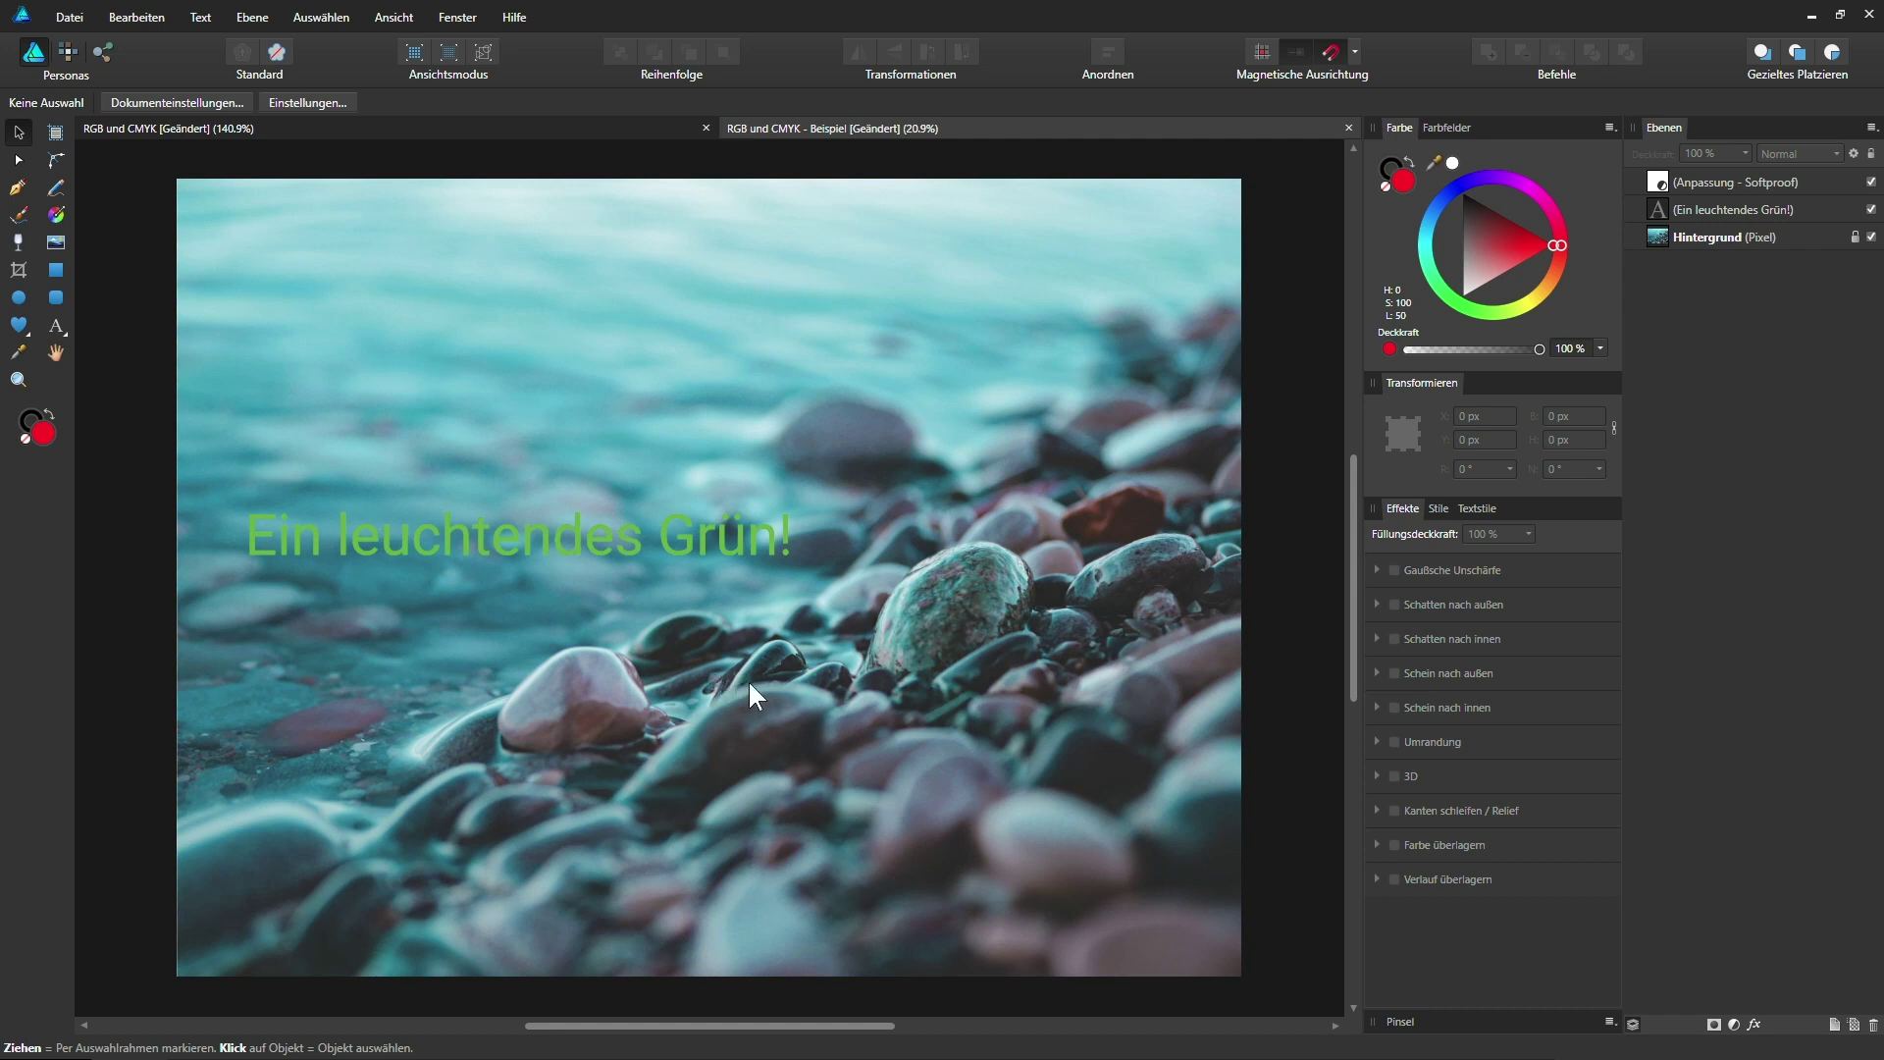